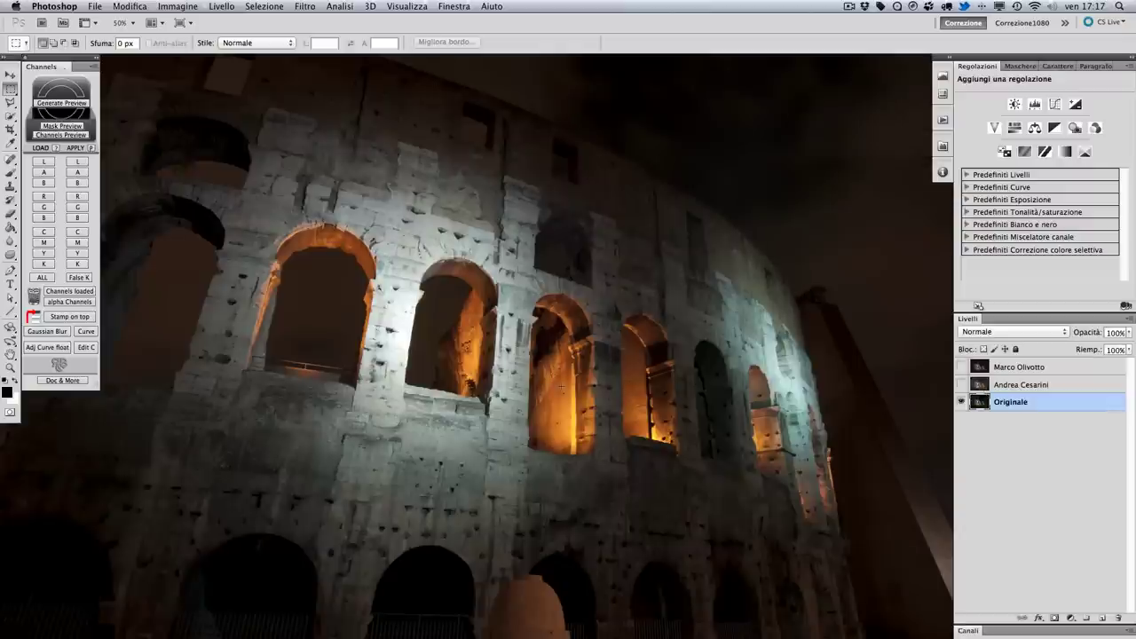
# Step: Turn on both corrected layers above Originale and select the top warm-and-cool version
pyautogui.click(960, 385)
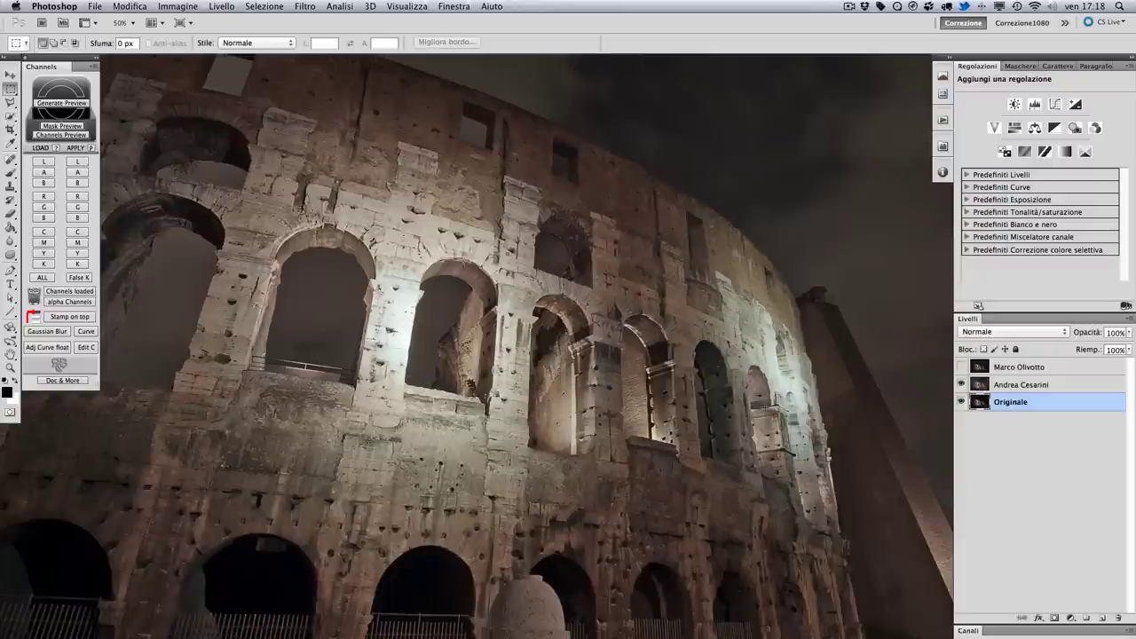
pyautogui.click(1072, 391)
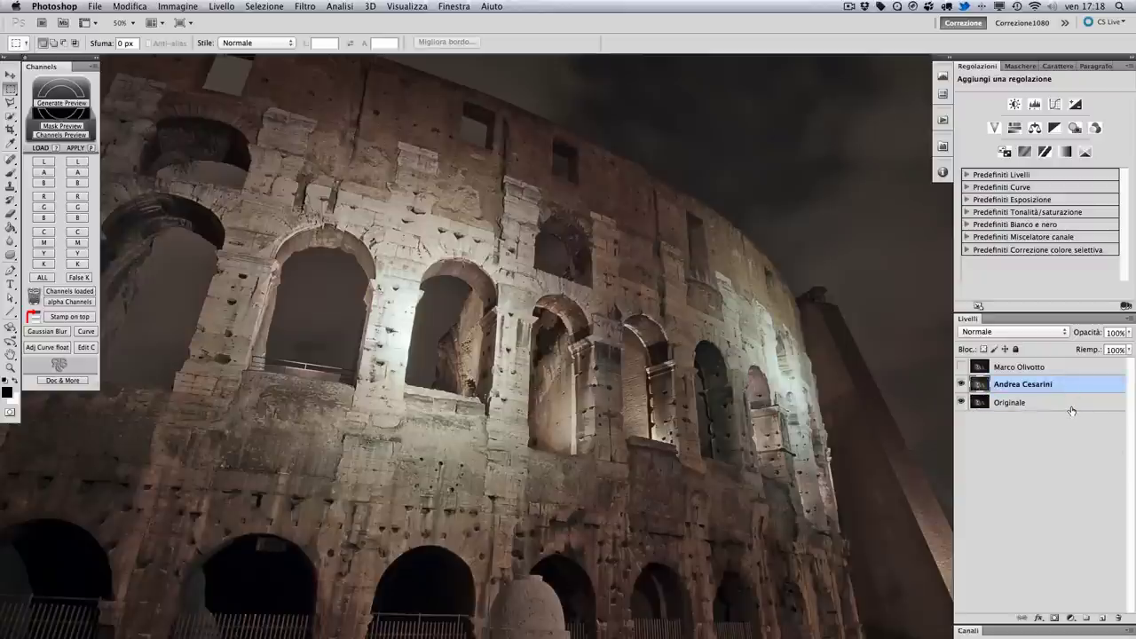
pyautogui.click(961, 366)
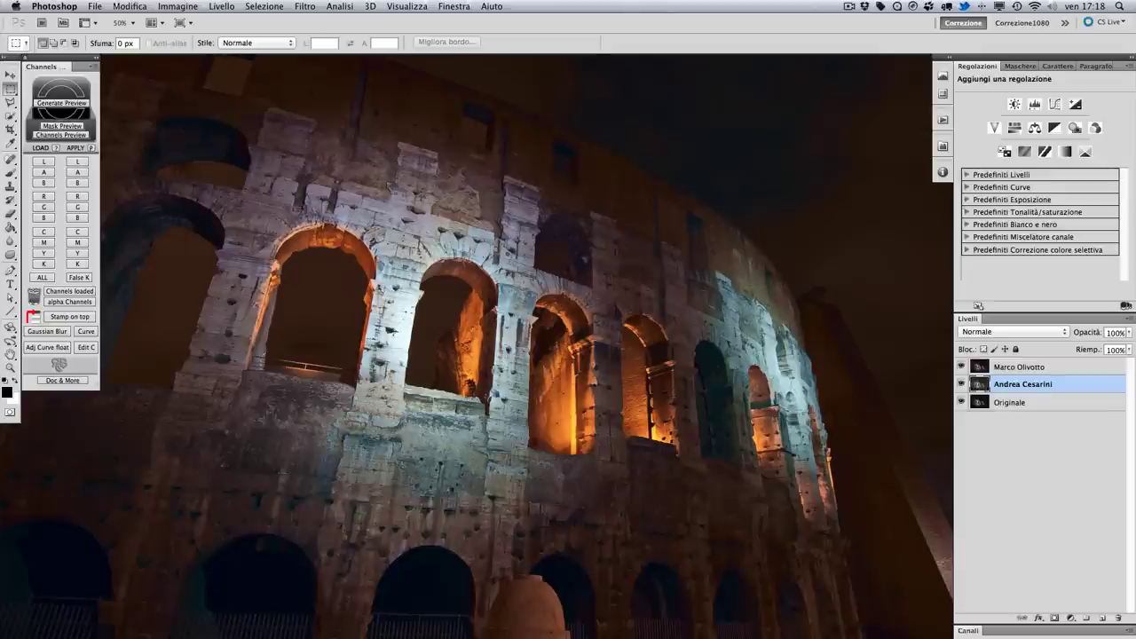
pyautogui.click(1026, 370)
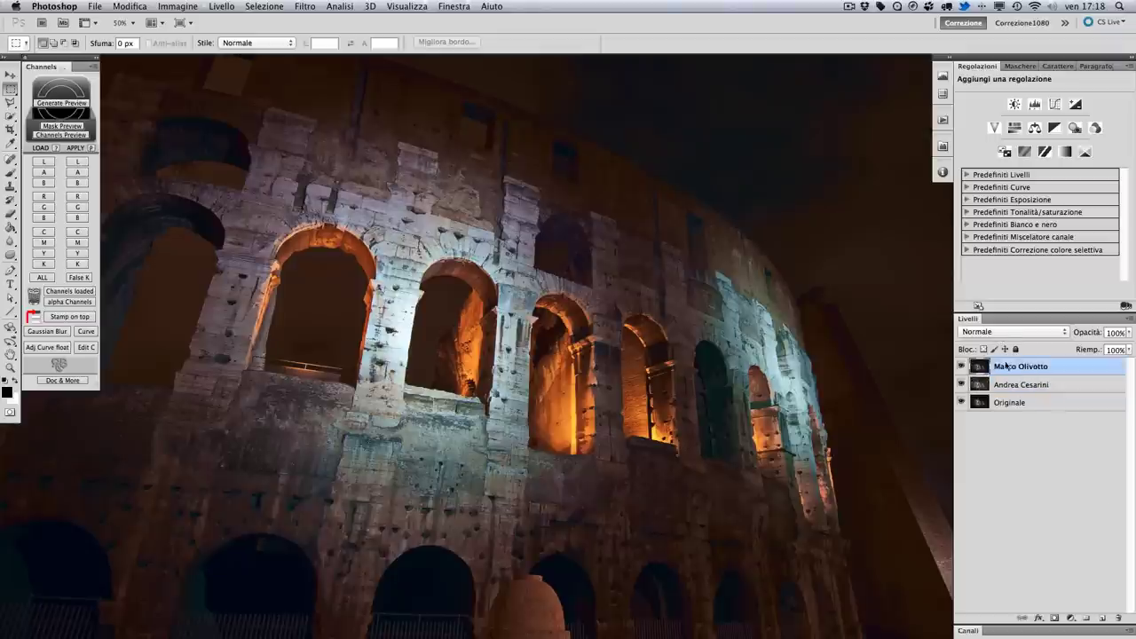
# Step: Set the top layer to Colore blend mode and compare it on and off, zoomed into the stone wall
pyautogui.click(1006, 339)
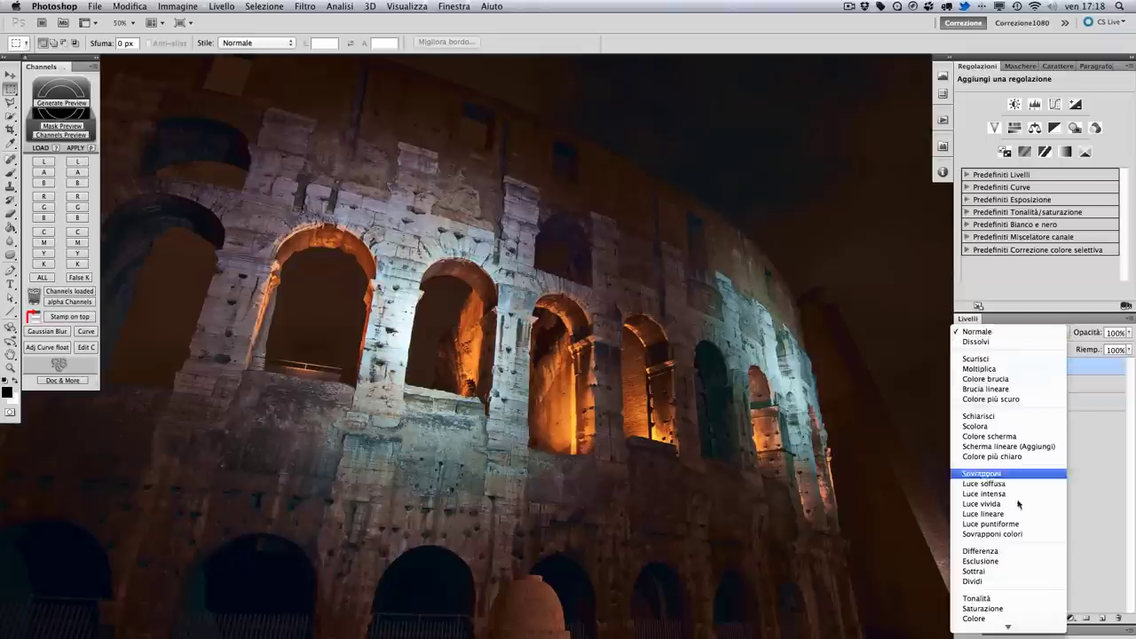
pyautogui.click(992, 614)
pyautogui.click(961, 366)
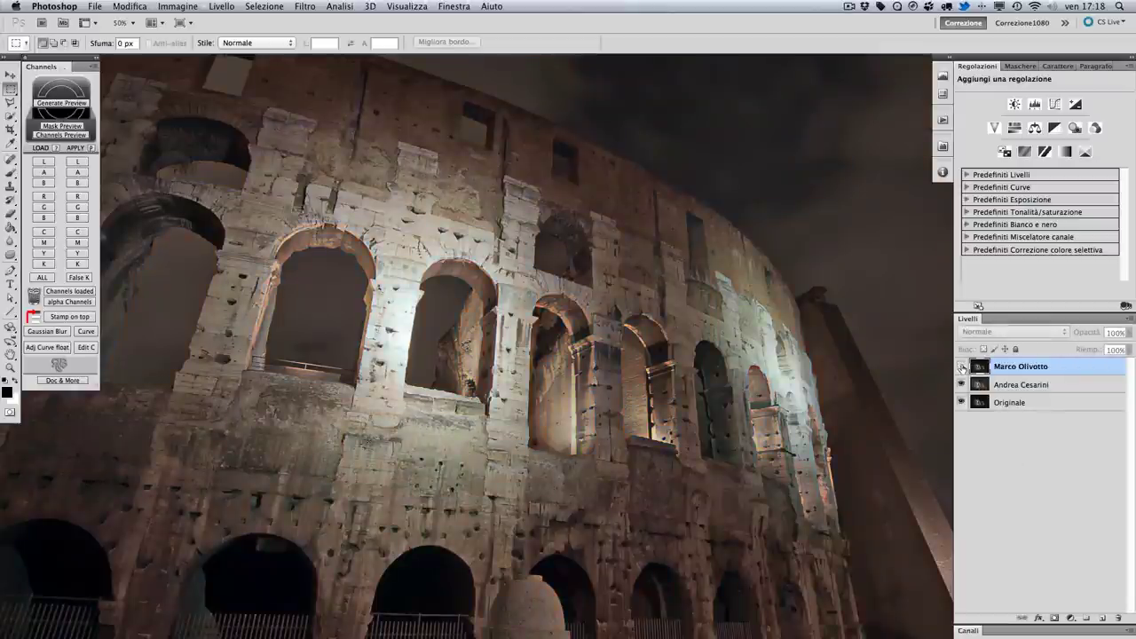
pyautogui.click(961, 366)
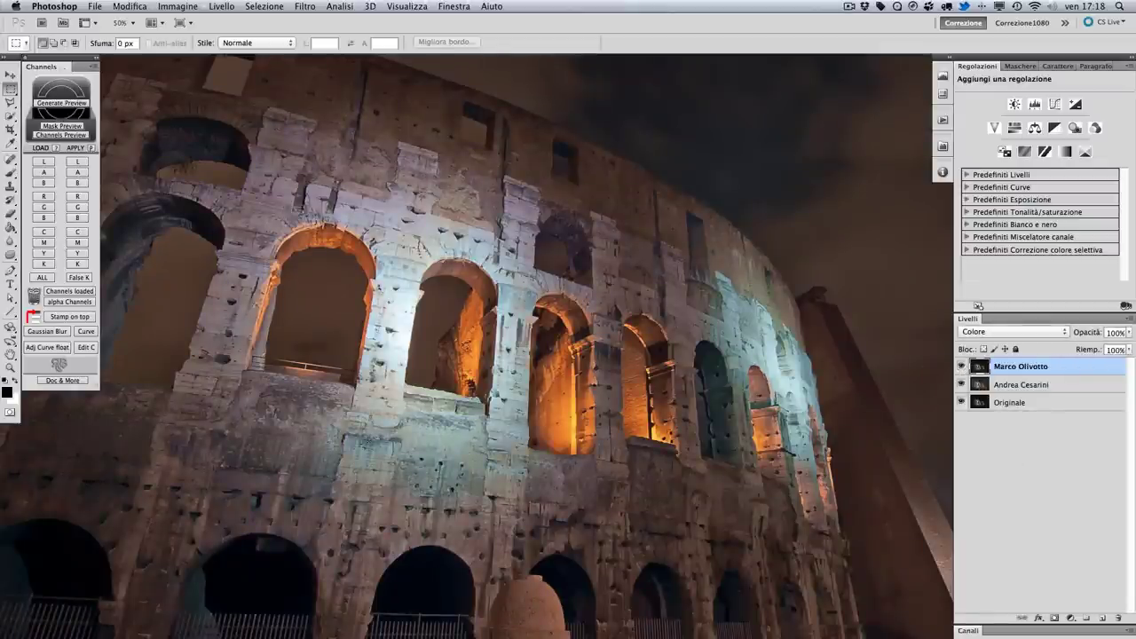
pyautogui.click(373, 448)
pyautogui.click(413, 461)
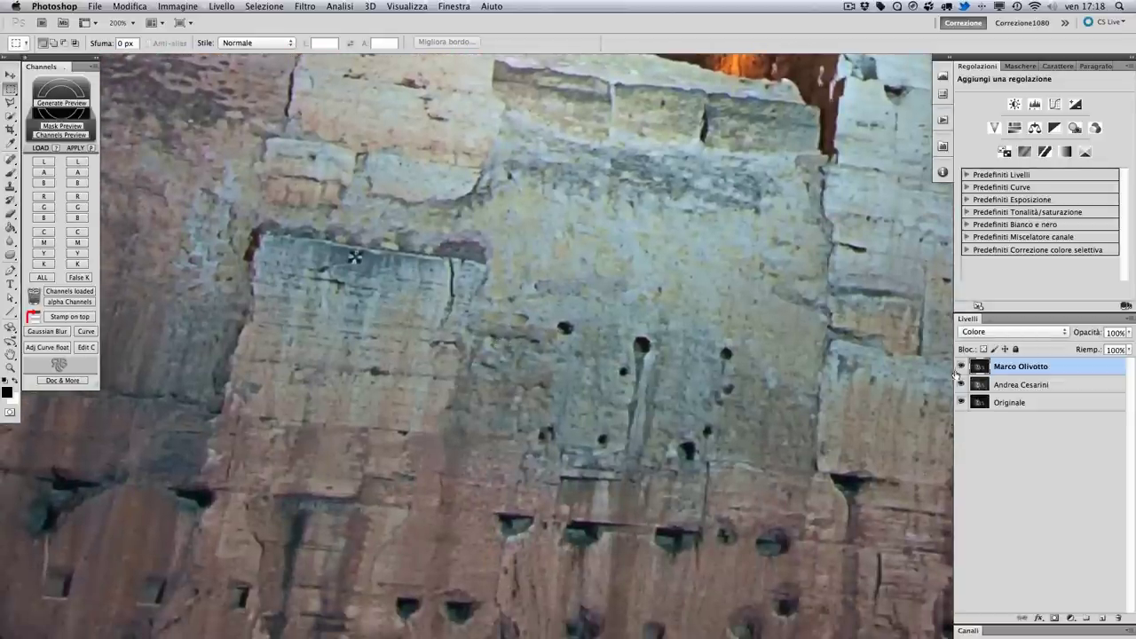
pyautogui.click(961, 366)
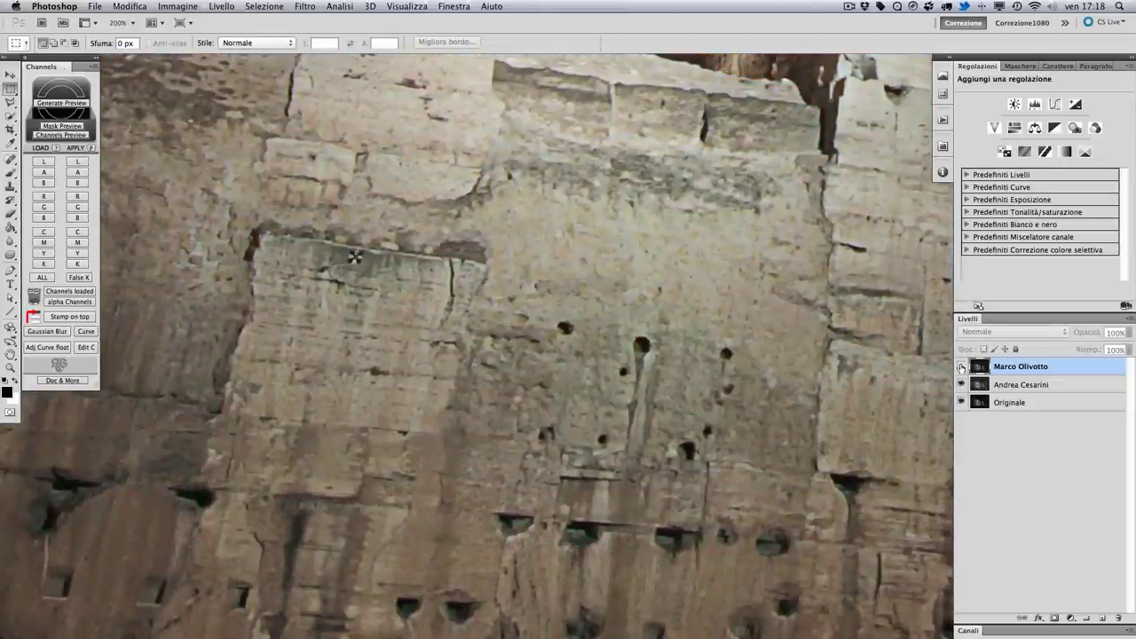
pyautogui.click(961, 367)
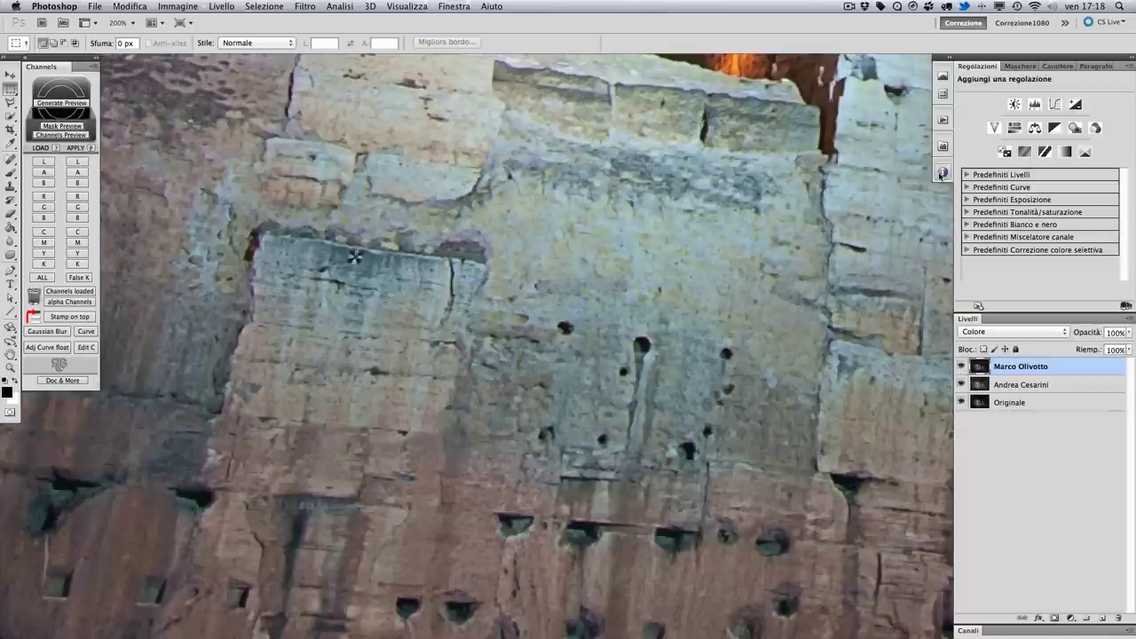
# Step: Open the Info readout, compare colours with the top layer off and on, then zoom back out
pyautogui.click(943, 171)
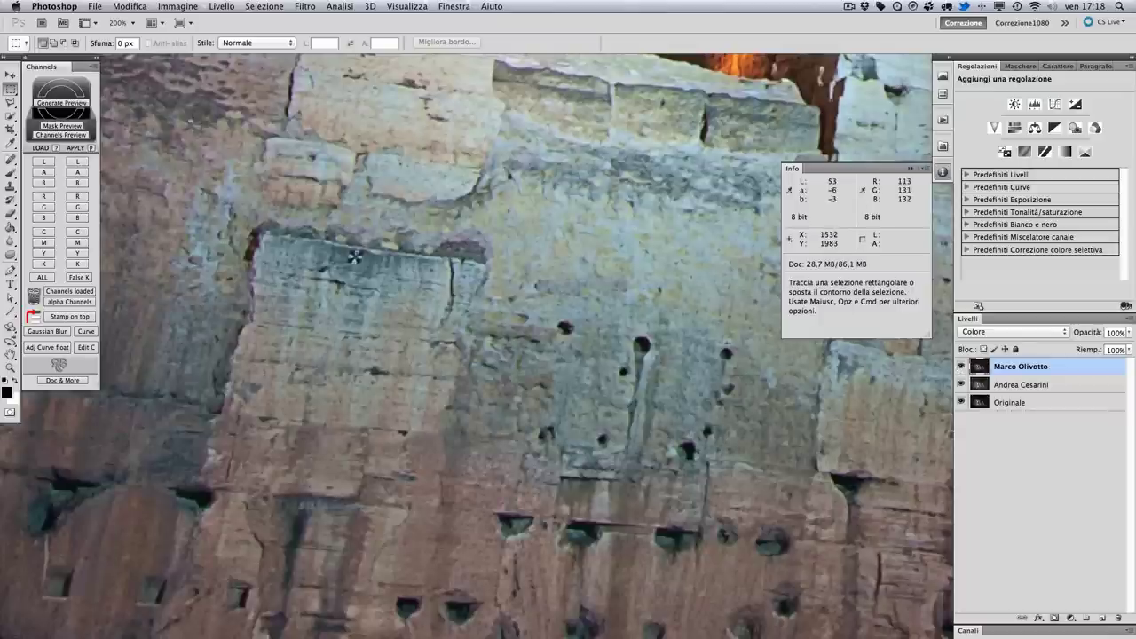
pyautogui.click(961, 366)
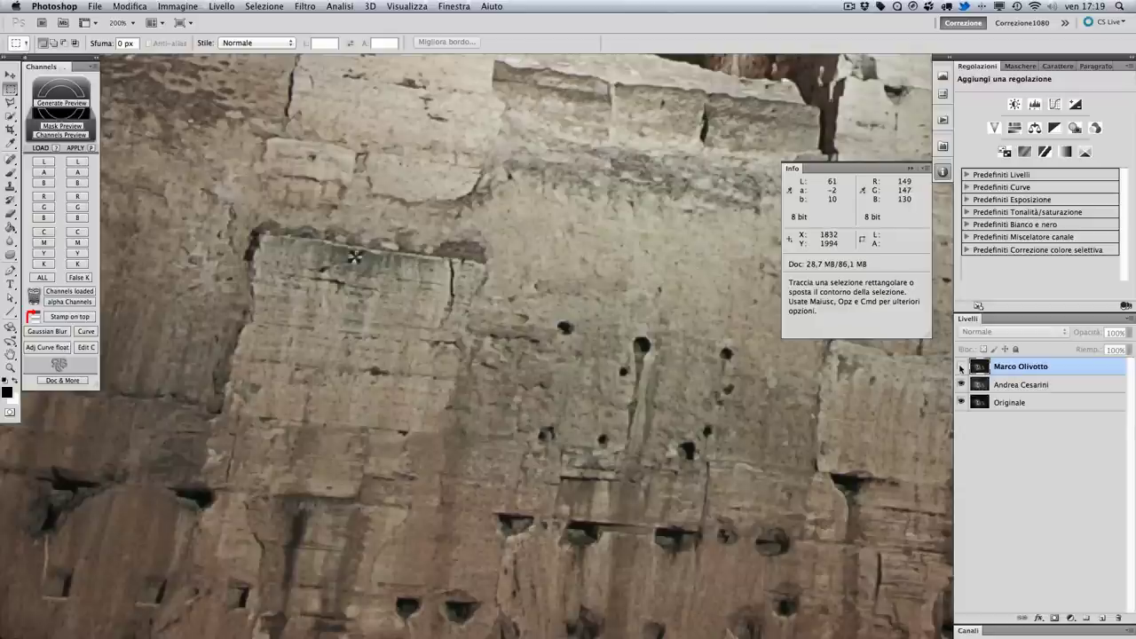
pyautogui.click(960, 368)
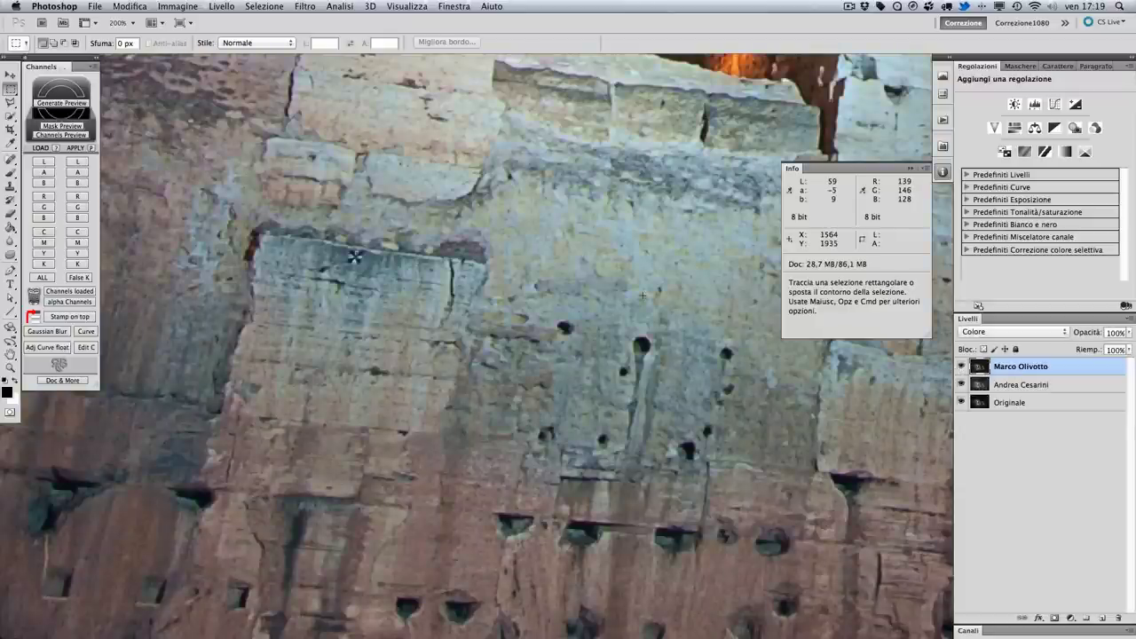
pyautogui.moveTo(354, 257); pyautogui.dragTo(370, 150)
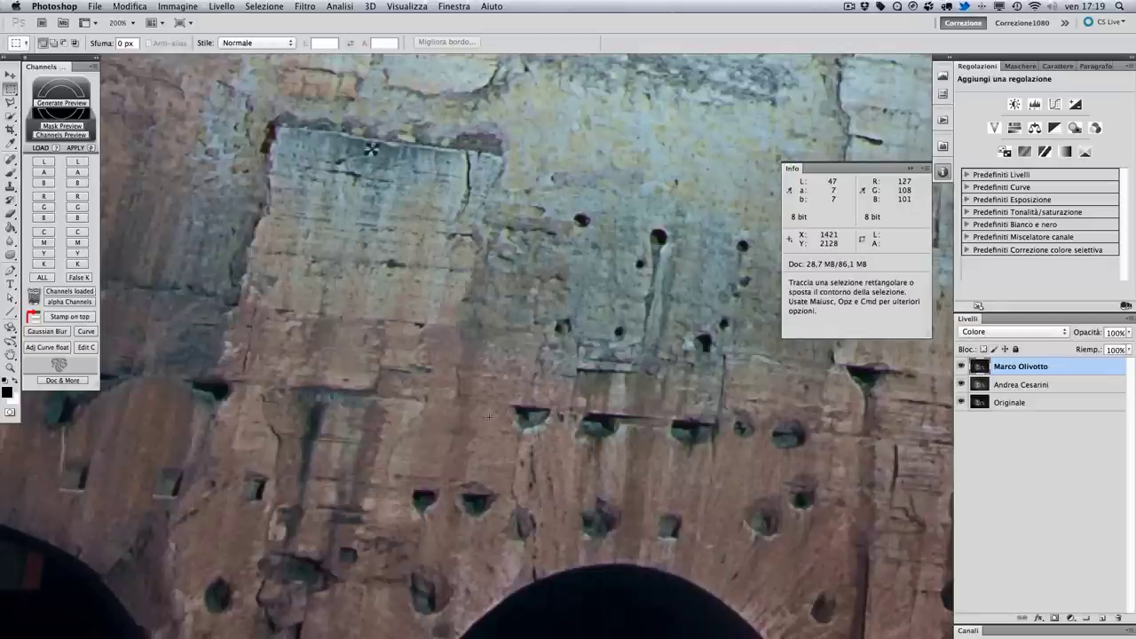
pyautogui.keyDown('alt'); pyautogui.click(440, 364); pyautogui.keyUp('alt')
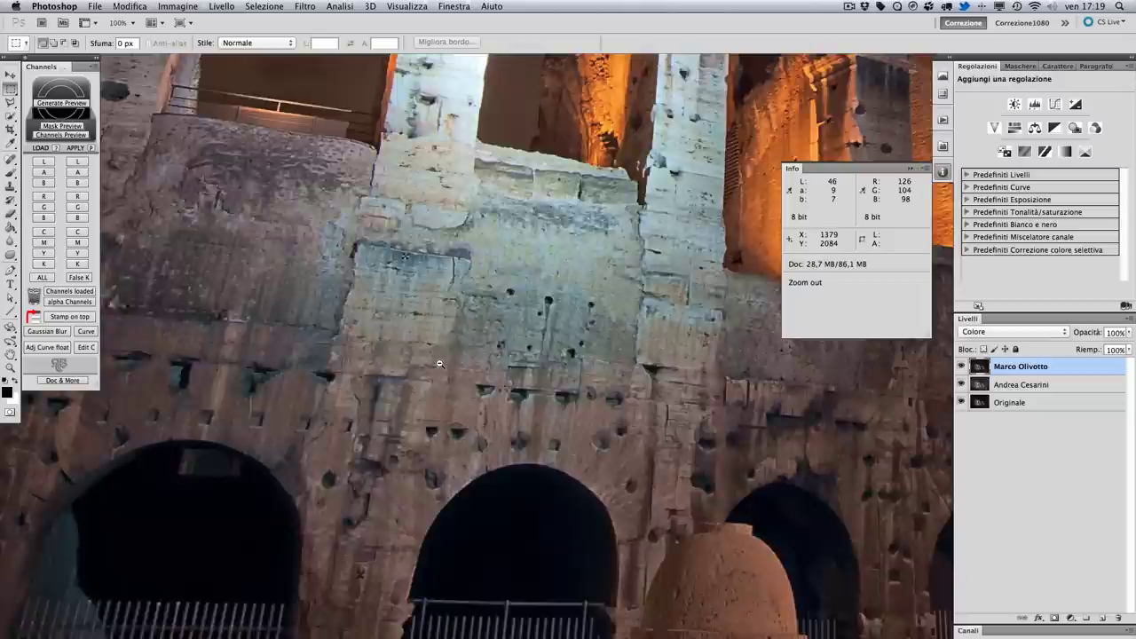
pyautogui.keyDown('alt'); pyautogui.click(440, 364); pyautogui.keyUp('alt')
pyautogui.moveTo(439, 364); pyautogui.dragTo(593, 409)
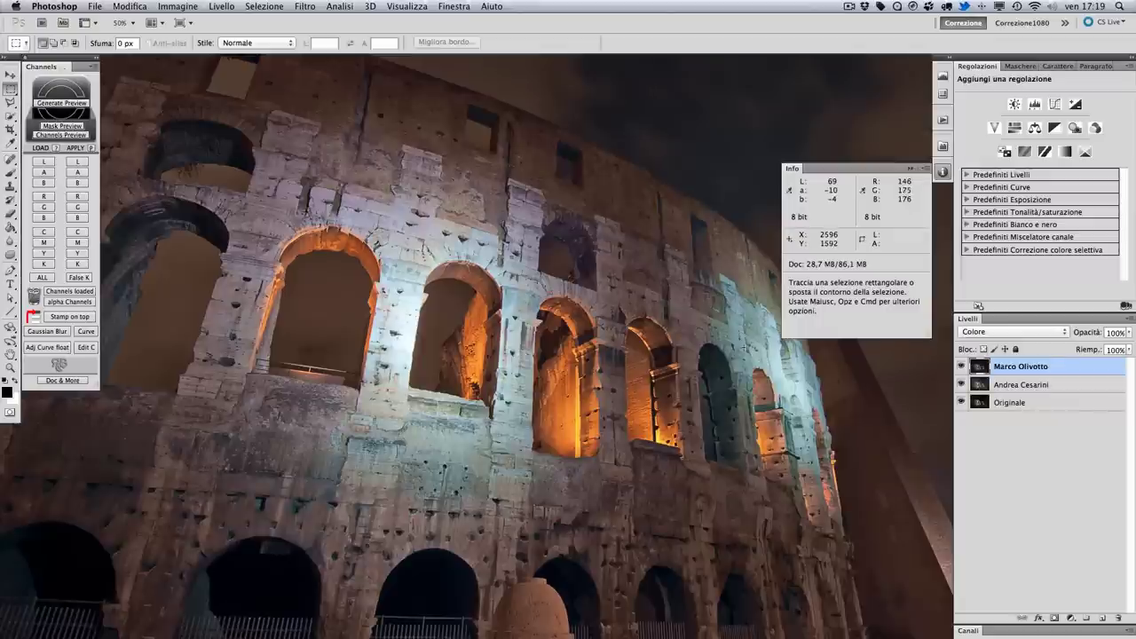
# Step: Compare the top layer on and off, then fit the whole photo in view
pyautogui.click(961, 367)
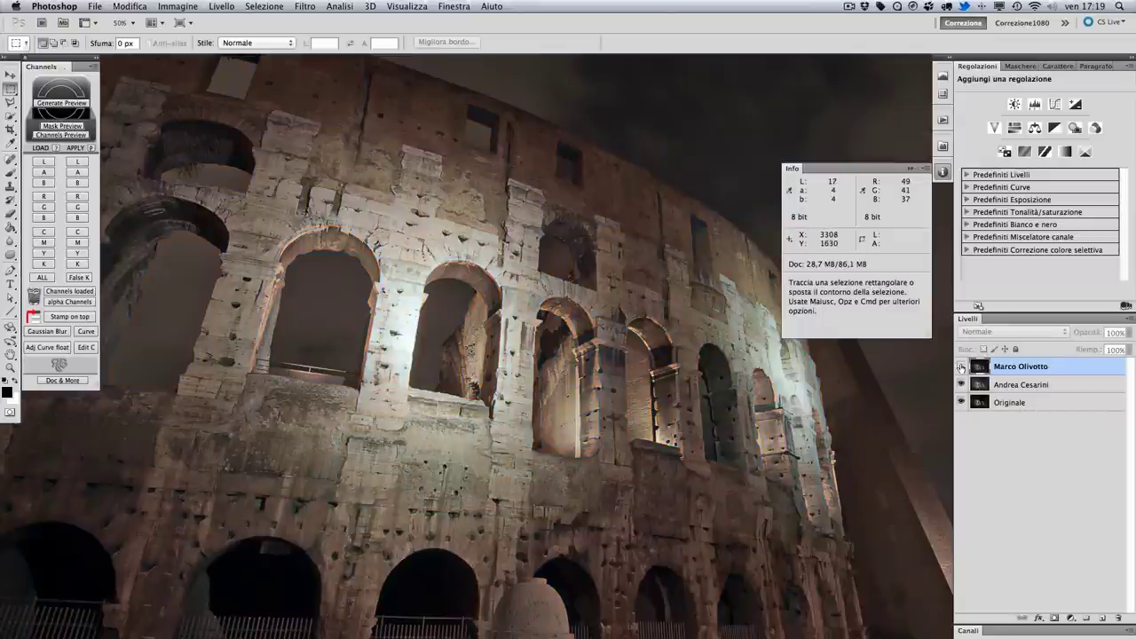
pyautogui.click(961, 366)
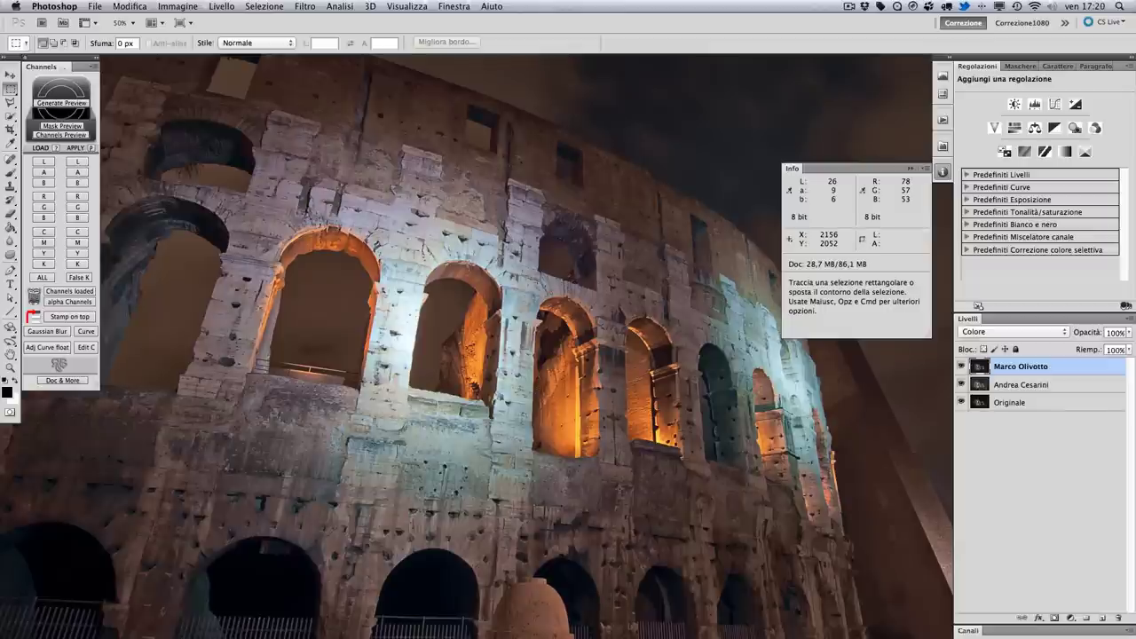
pyautogui.press('super+minus')
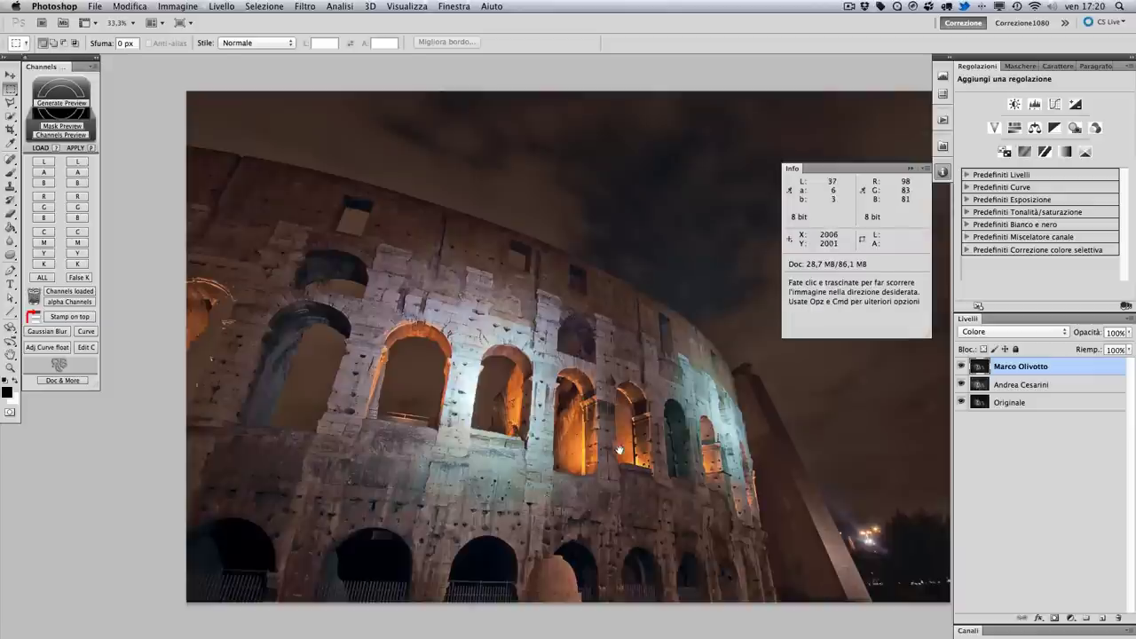
pyautogui.moveTo(622, 448); pyautogui.dragTo(533, 437)
# Step: Return the top layer to Normale blending and hide both corrected layers
pyautogui.click(974, 332)
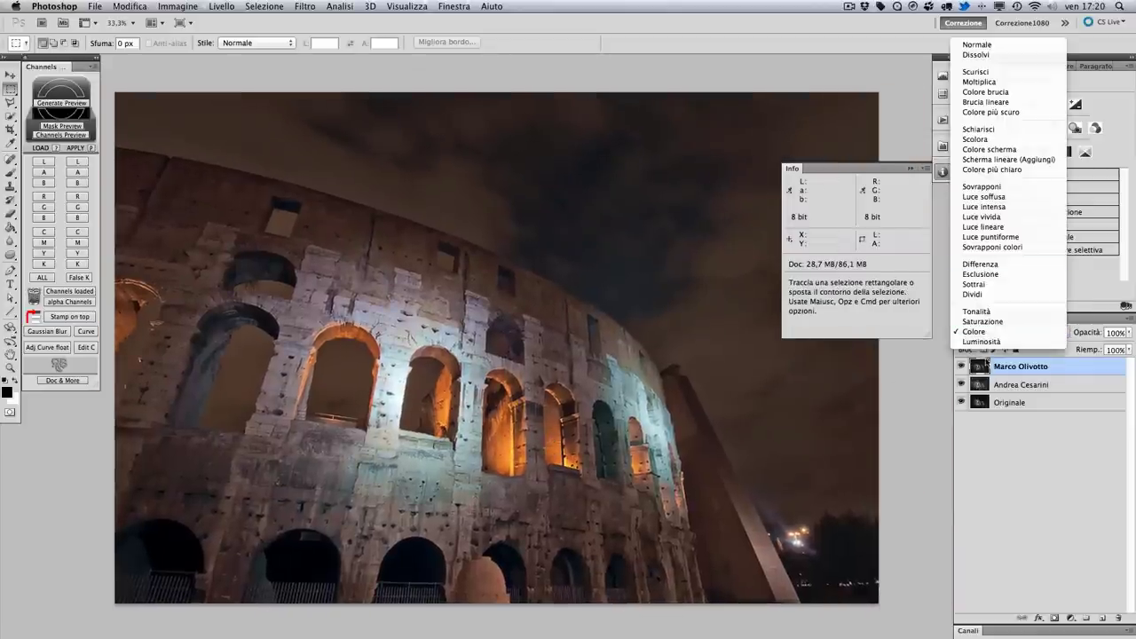
pyautogui.click(999, 42)
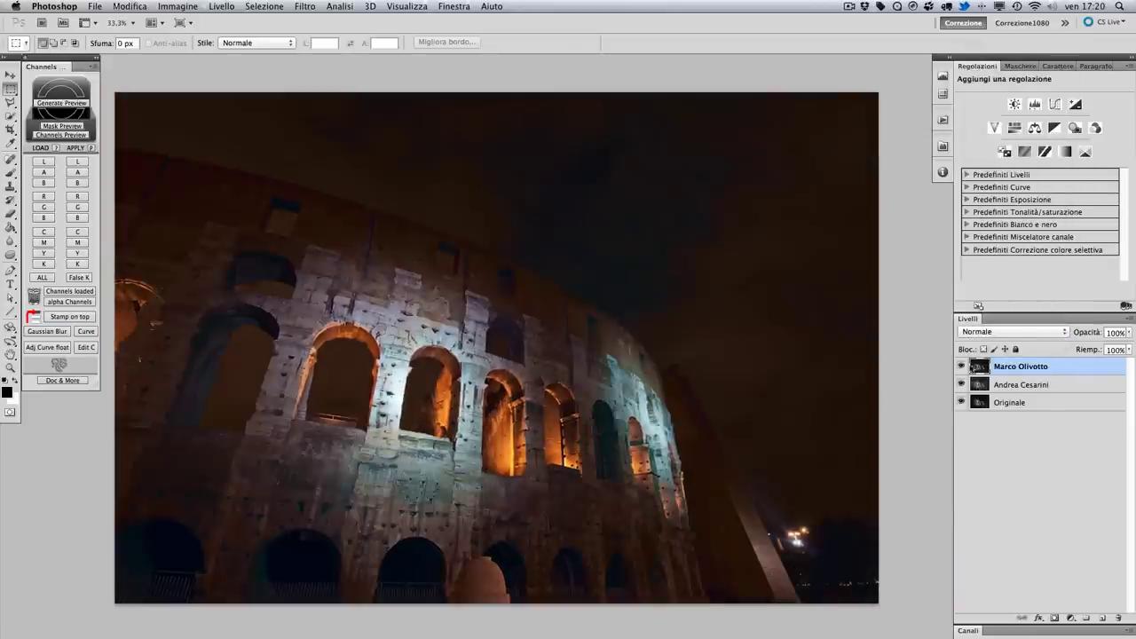
pyautogui.click(961, 367)
pyautogui.click(961, 367)
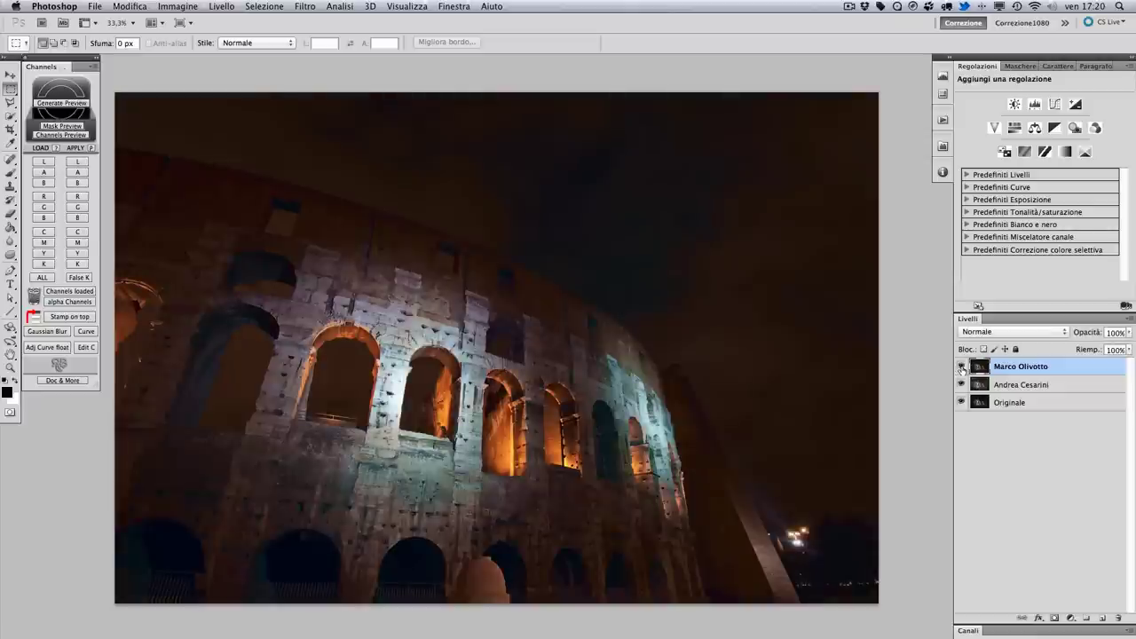
pyautogui.click(961, 367)
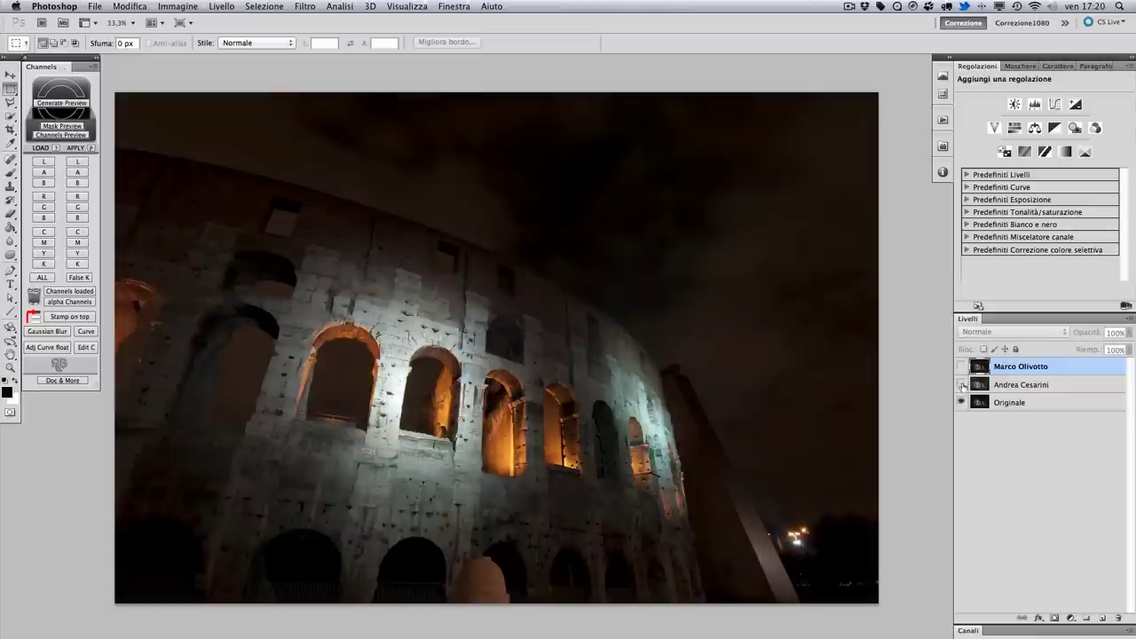
pyautogui.click(961, 384)
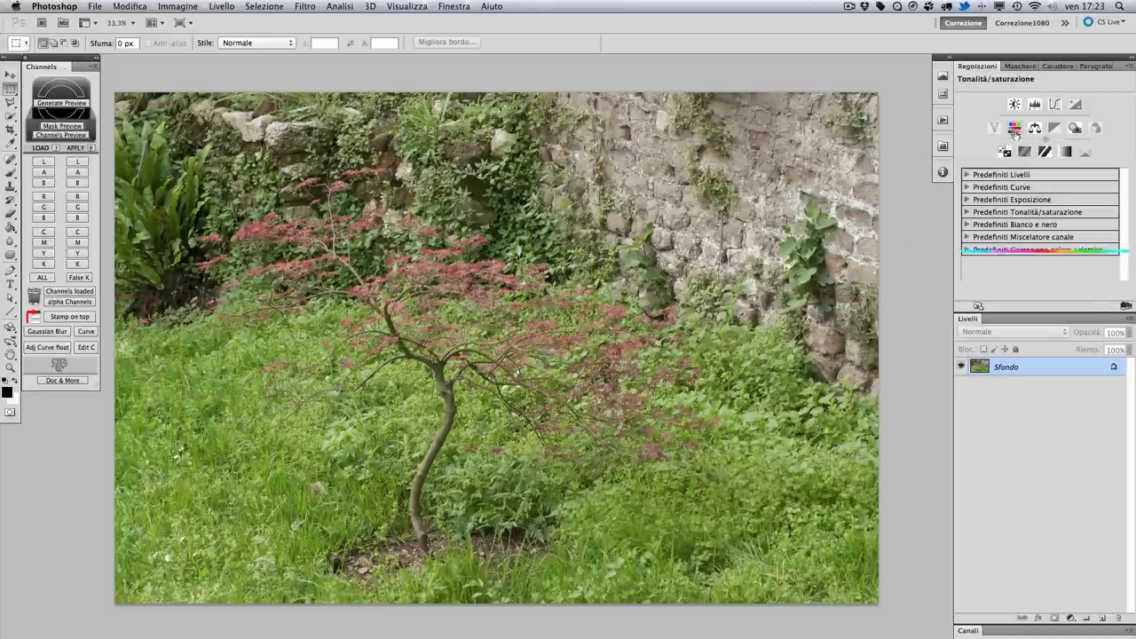
# Step: Add a Hue/Saturation layer boosting the reds' saturation to +71 and compare it on and off
pyautogui.click(1013, 128)
pyautogui.click(965, 103)
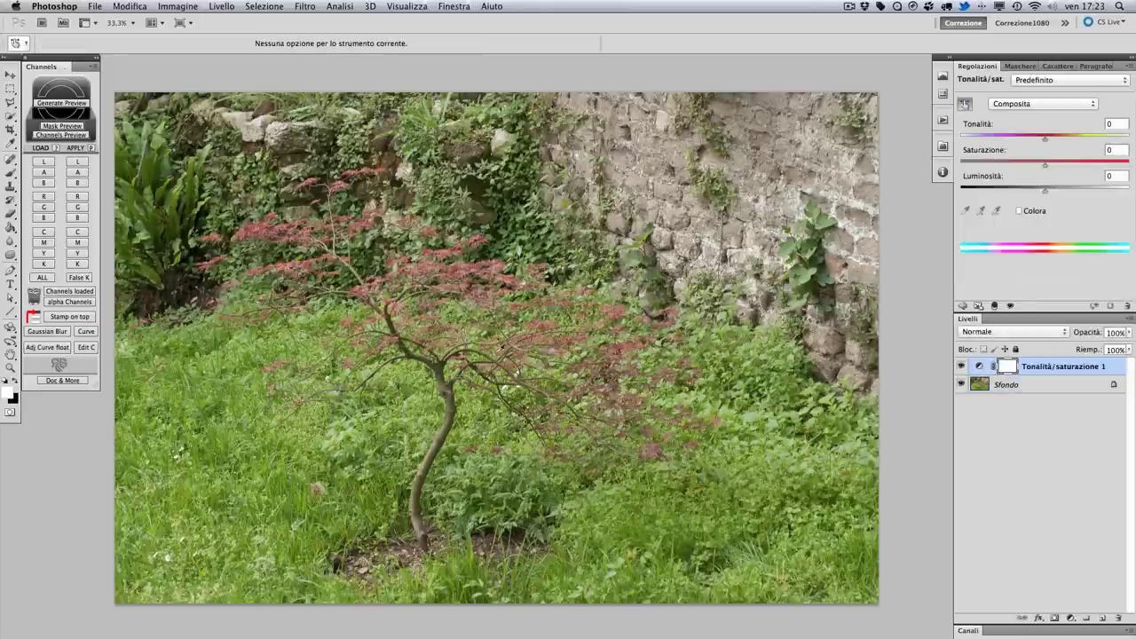
pyautogui.moveTo(543, 324); pyautogui.dragTo(577, 330)
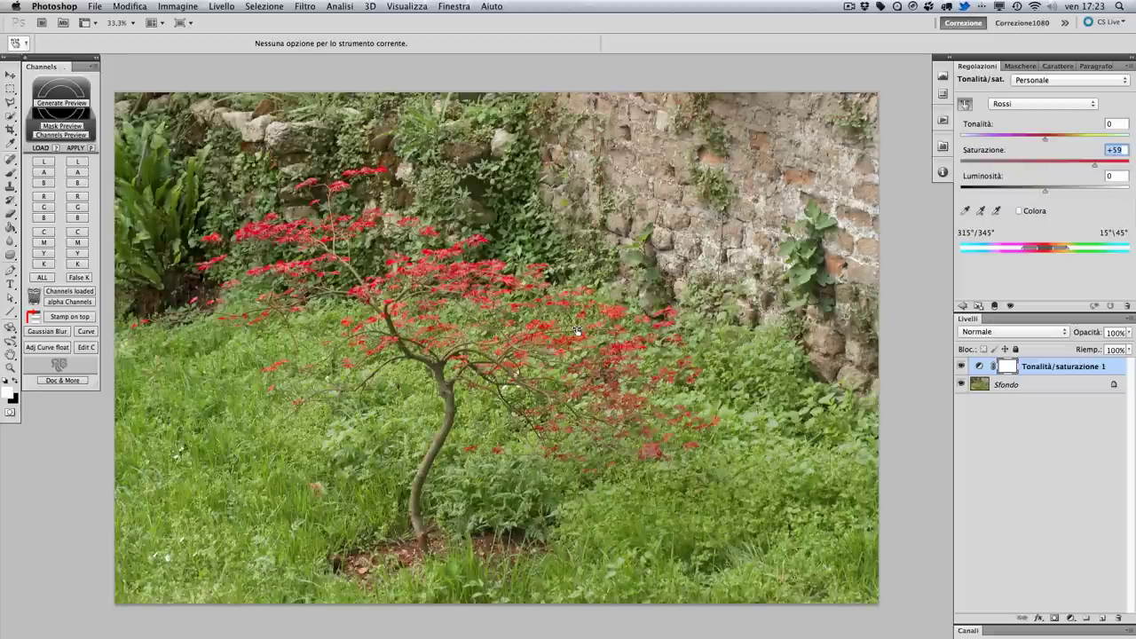
pyautogui.moveTo(577, 330); pyautogui.dragTo(584, 331)
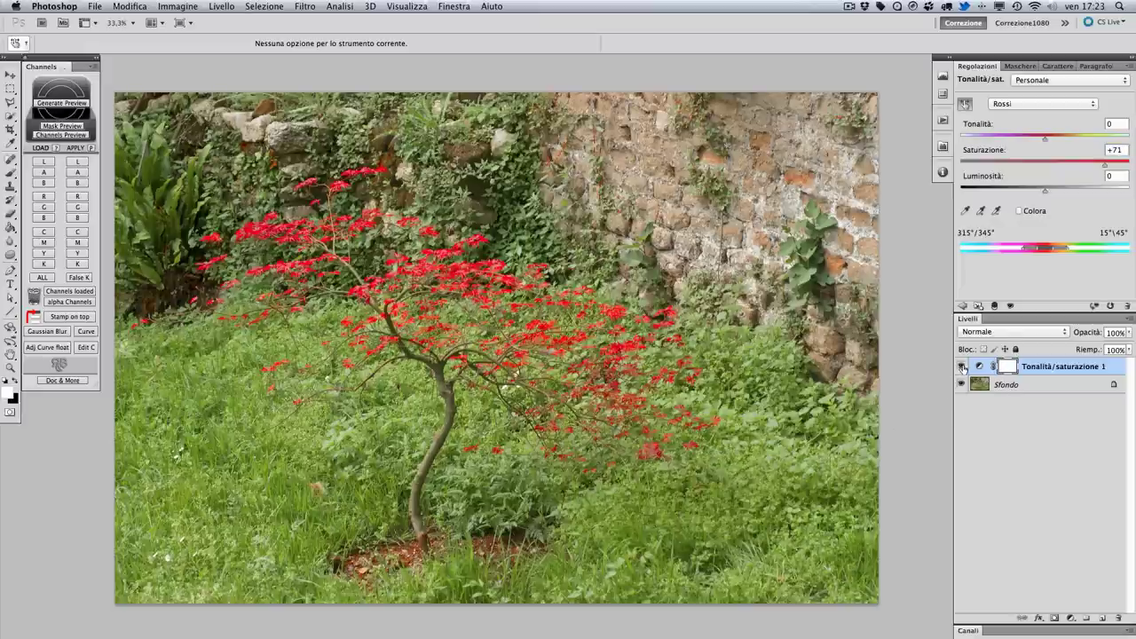
pyautogui.click(961, 367)
pyautogui.click(961, 366)
# Step: Lower the reds' saturation to +62, then delete the Hue/Saturation adjustment layer
pyautogui.scroll(-1, 446, 328)
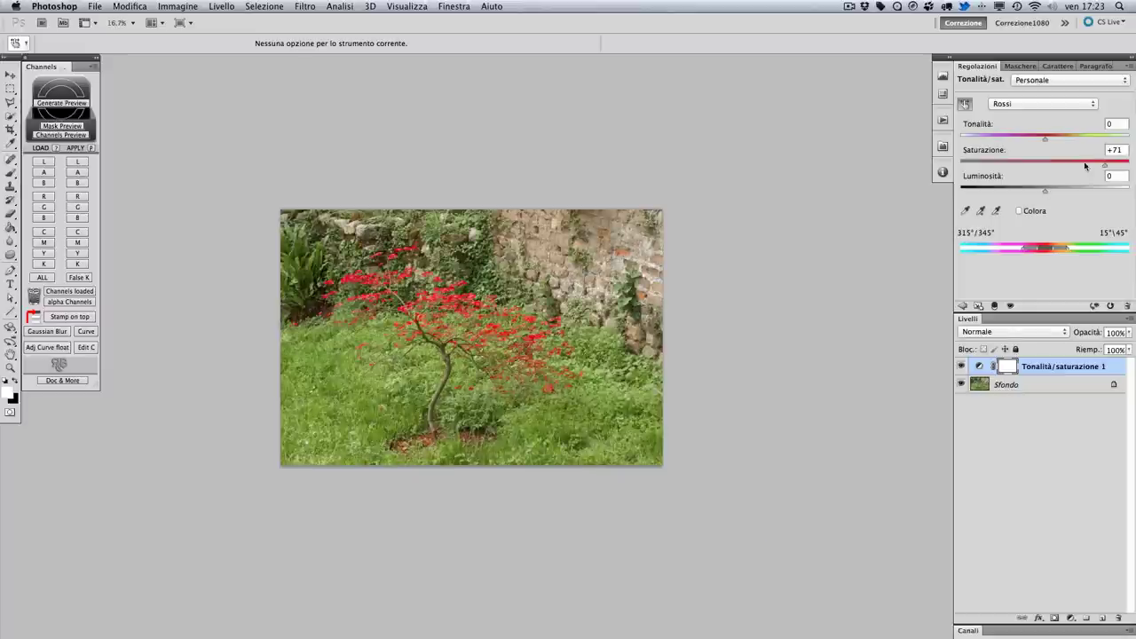
pyautogui.moveTo(1105, 166); pyautogui.dragTo(1097, 166)
pyautogui.click(373, 368)
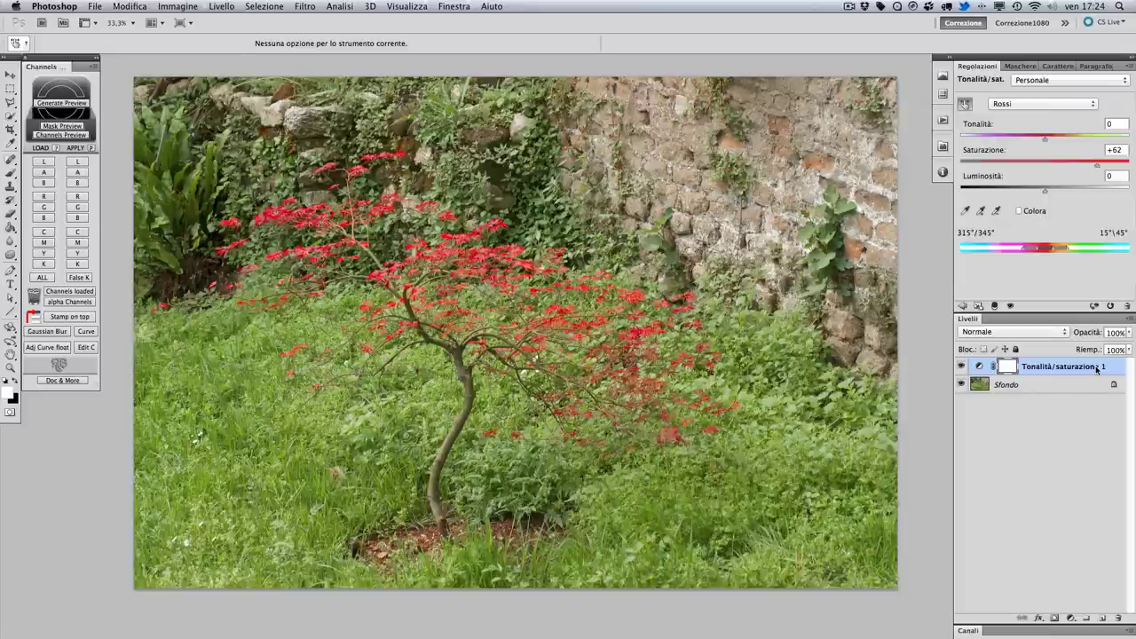
pyautogui.moveTo(1097, 369); pyautogui.dragTo(1116, 617)
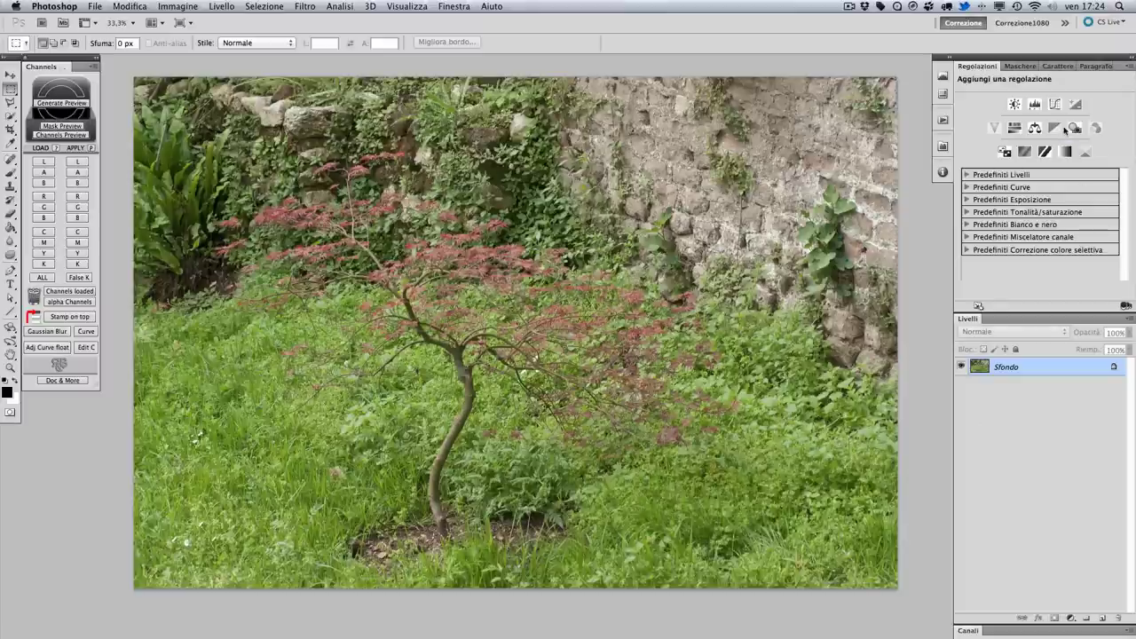
# Step: Check the image colour mode and add a Curves adjustment layer editing the a channel
pyautogui.click(175, 7)
pyautogui.moveTo(180, 20)
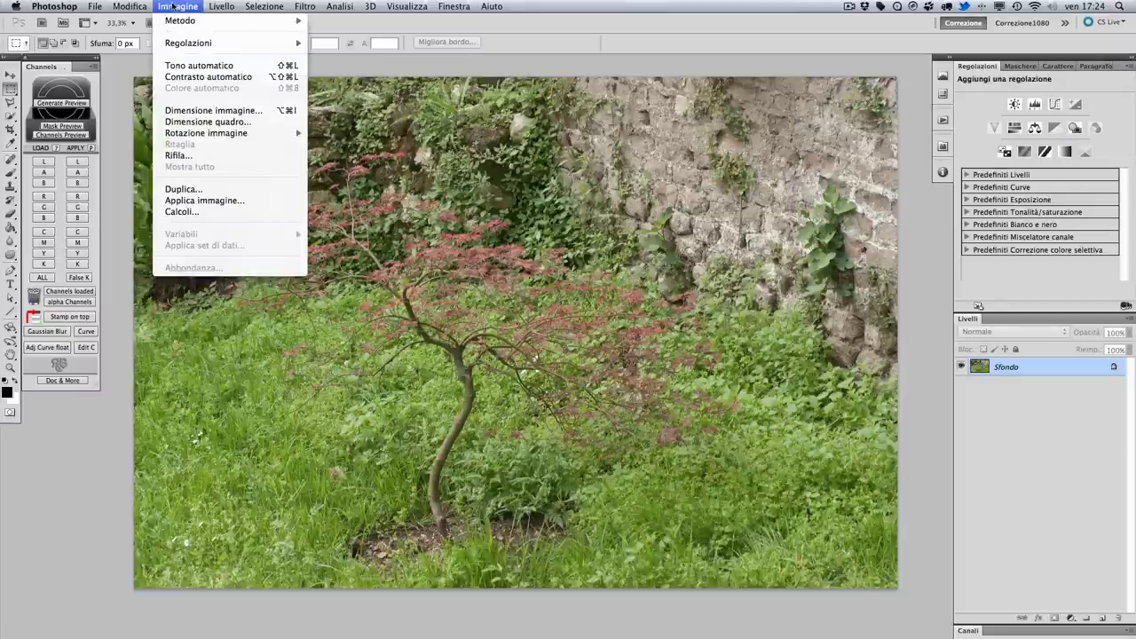
pyautogui.click(1033, 524)
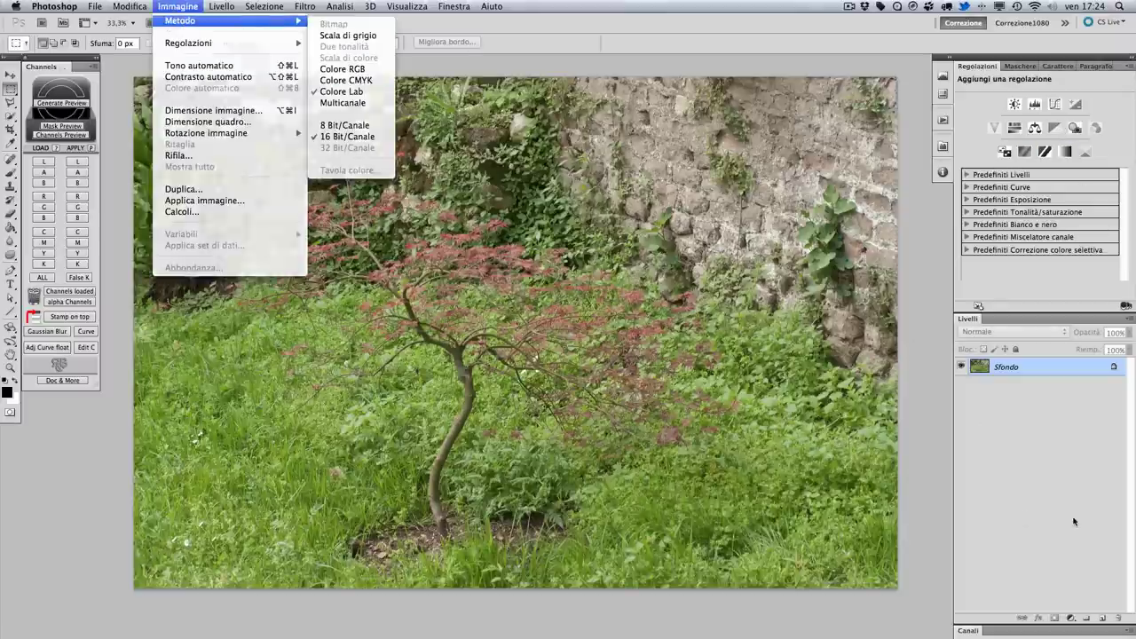
pyautogui.click(1070, 618)
pyautogui.click(1058, 465)
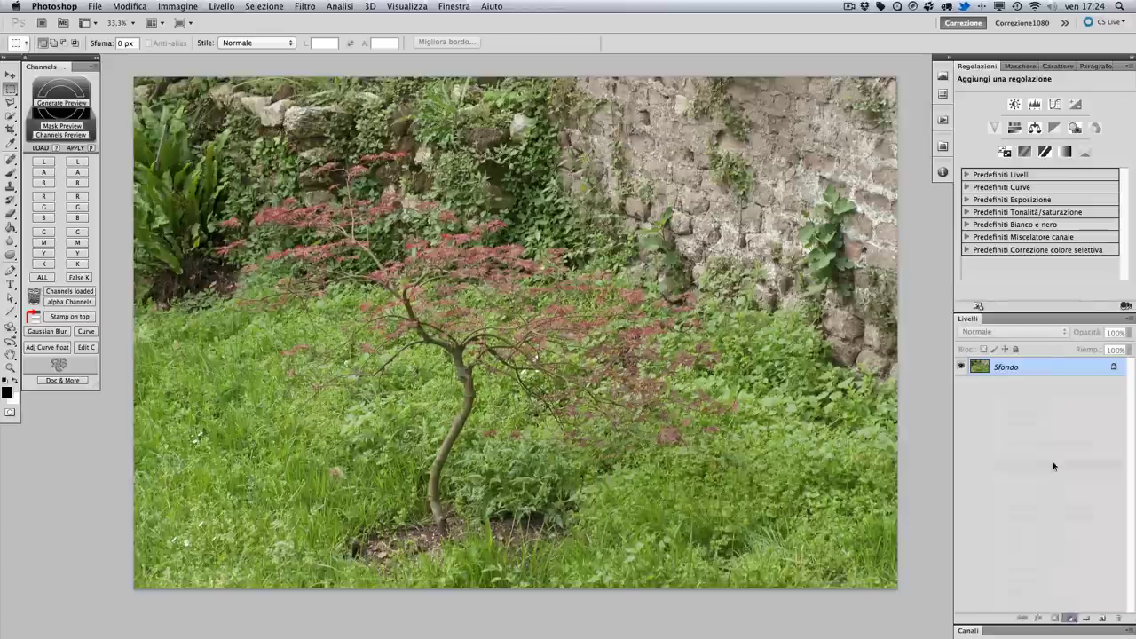
pyautogui.click(964, 104)
pyautogui.click(1008, 104)
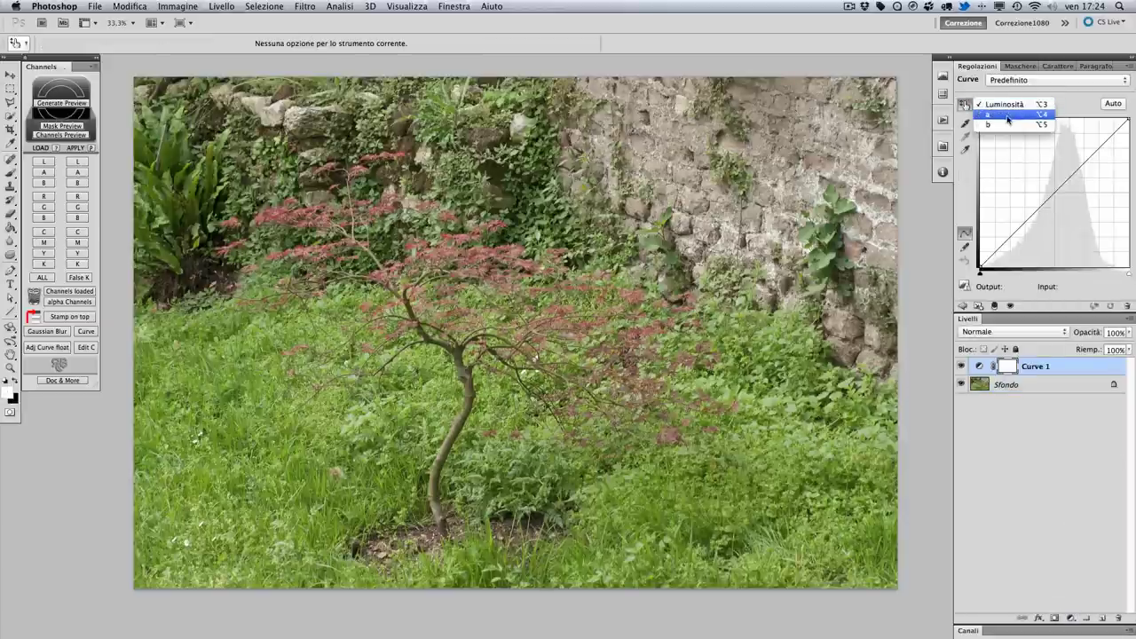
pyautogui.click(1008, 119)
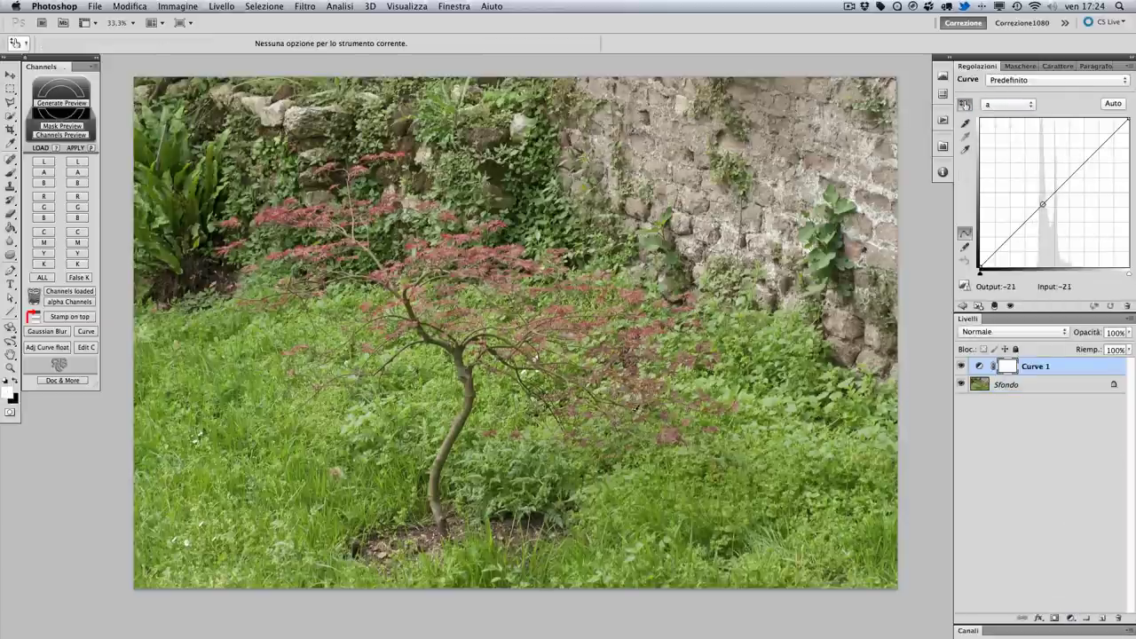
# Step: Place two control points on the a curve by sampling tones in the photo
pyautogui.scroll(1, 557, 300)
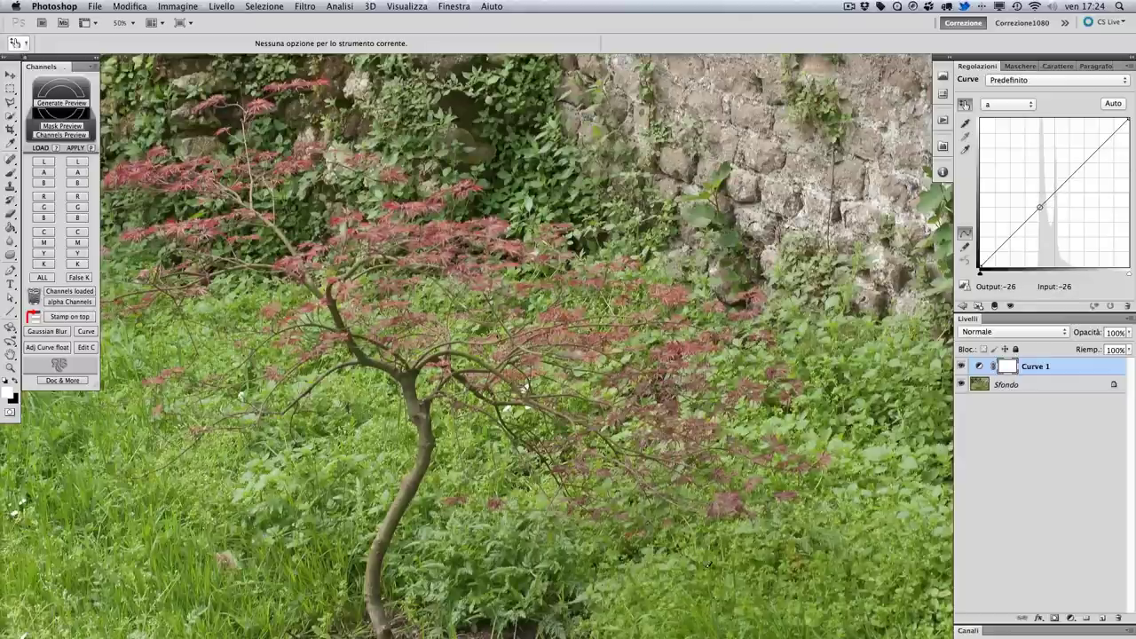
pyautogui.click(708, 565)
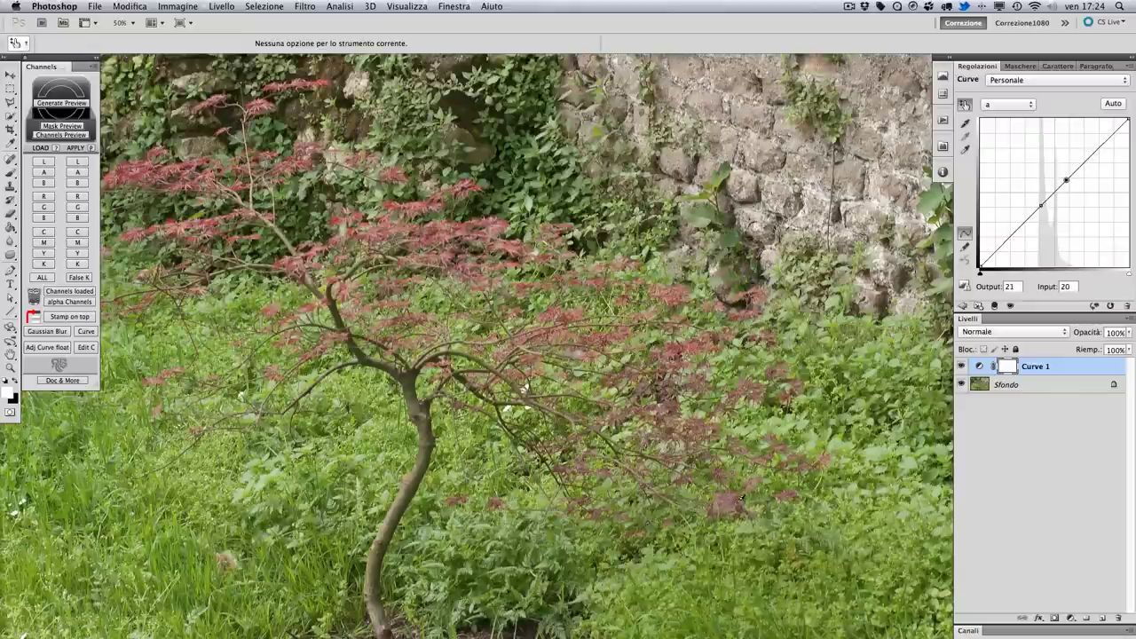
pyautogui.click(742, 497)
pyautogui.press('super+minus')
pyautogui.press('super+plus')
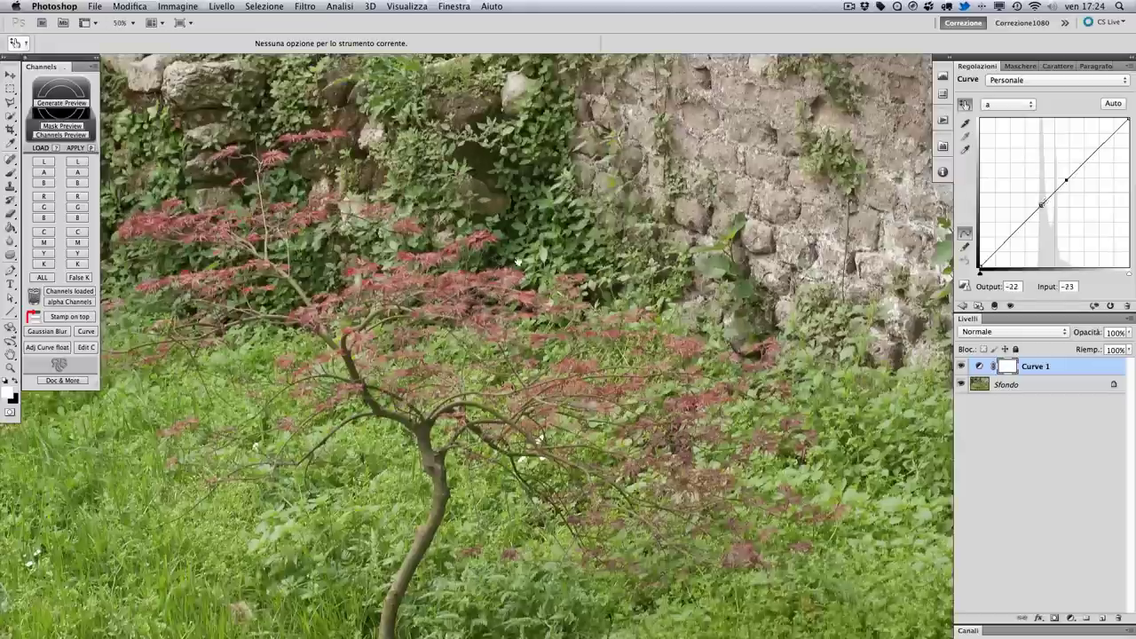
pyautogui.scroll(-2, 559, 257)
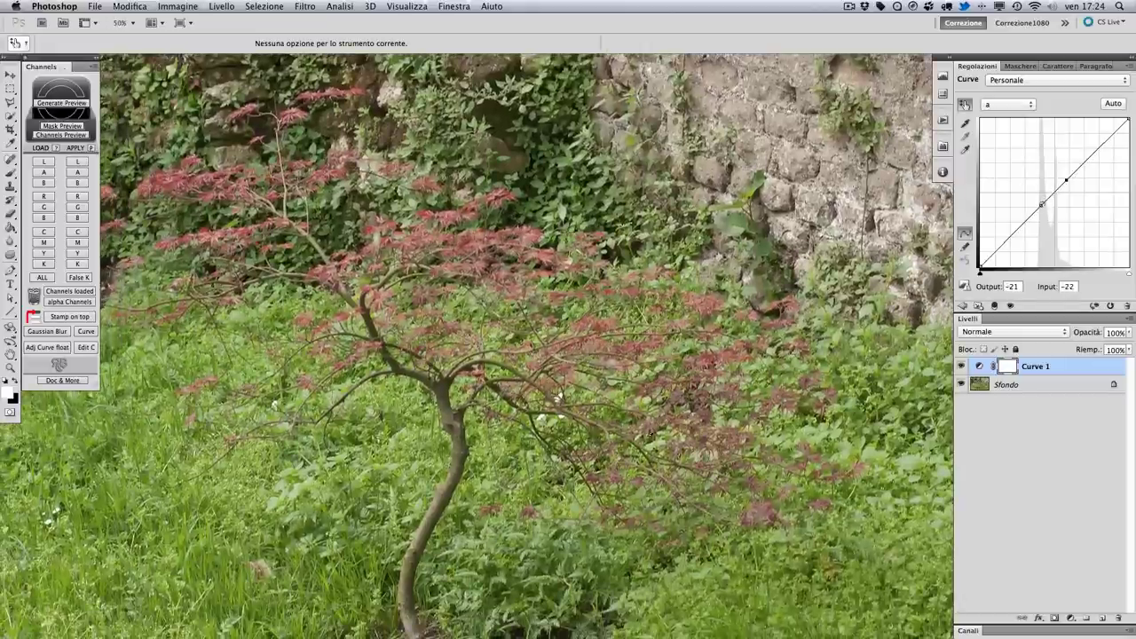
pyautogui.click(770, 503)
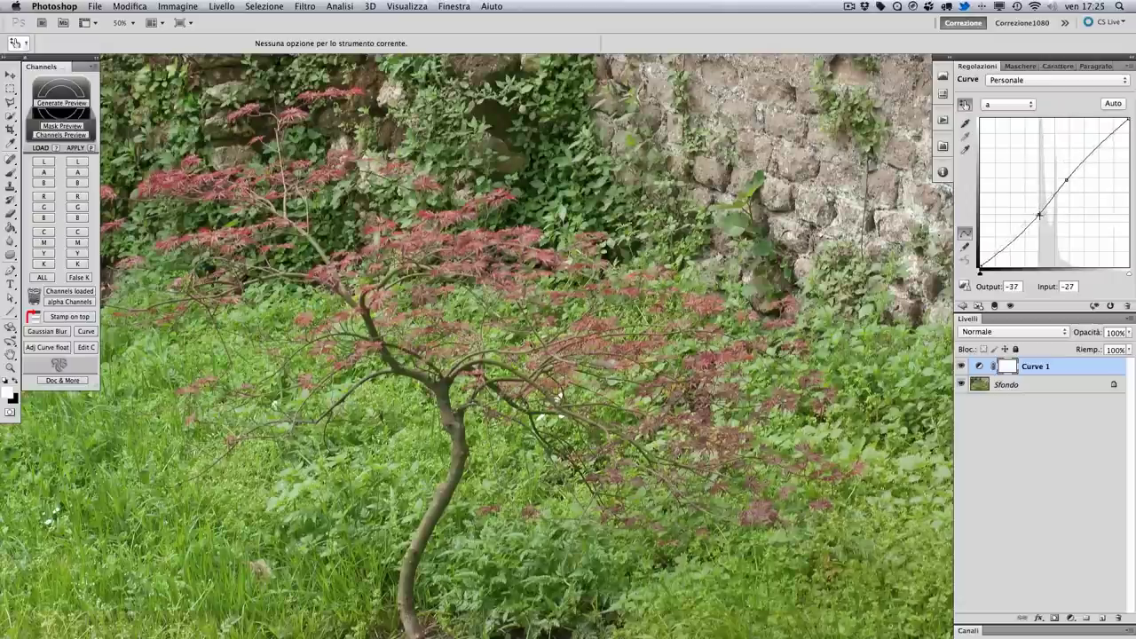
# Step: Steepen the a curve by lowering its lower point and raising its upper point
pyautogui.moveTo(1041, 206); pyautogui.dragTo(1036, 232)
pyautogui.moveTo(1067, 180); pyautogui.dragTo(1073, 152)
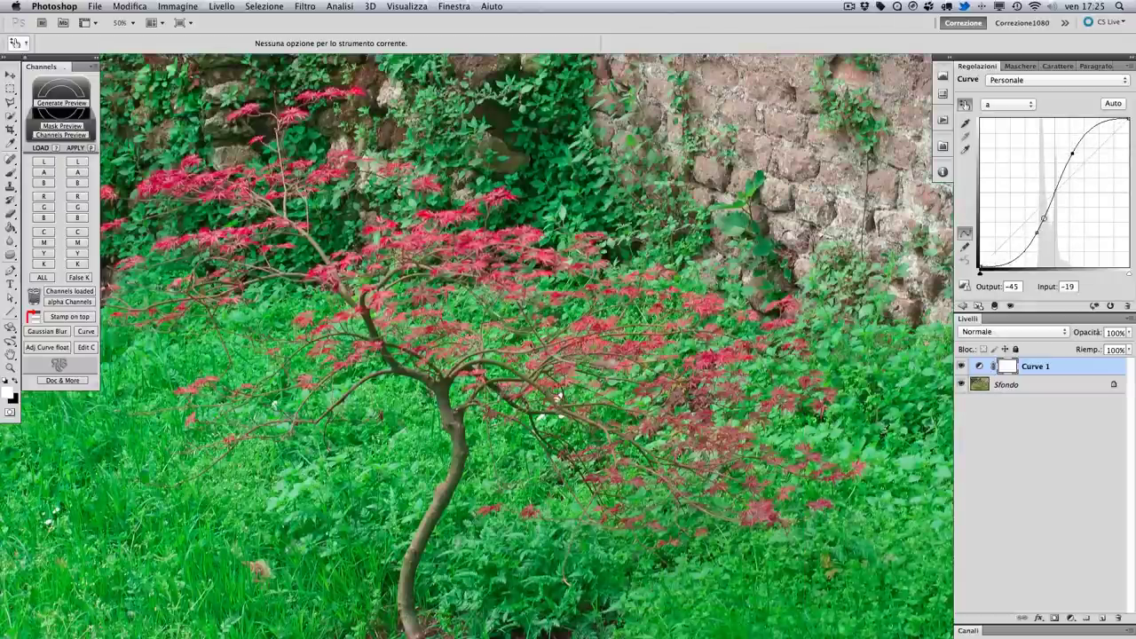
pyautogui.press('super+minus')
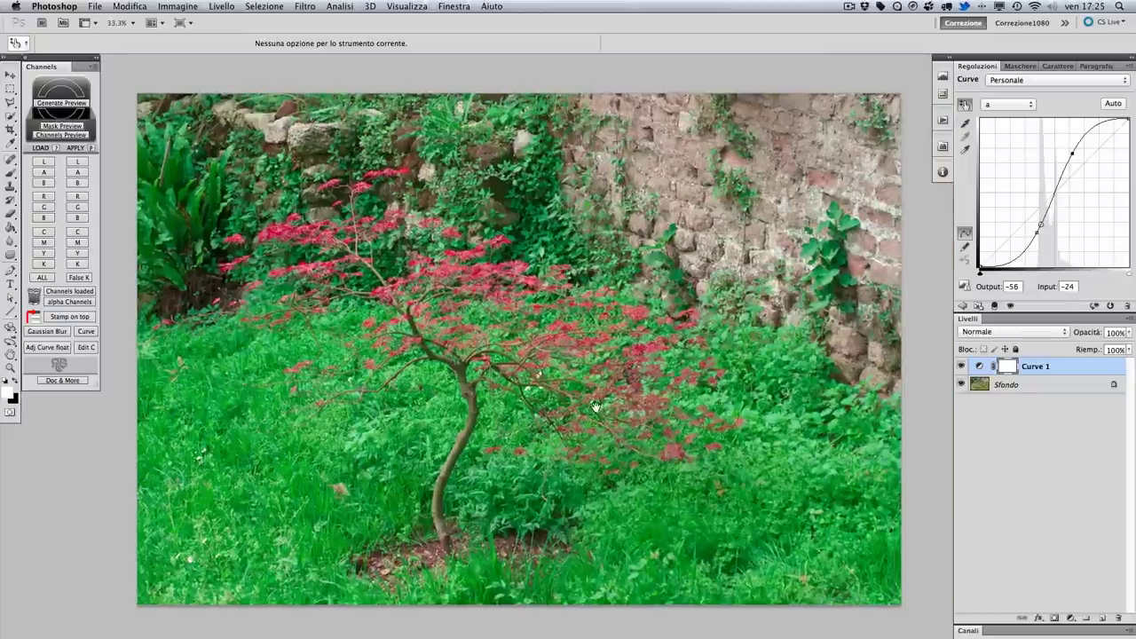
pyautogui.scroll(1, 645, 405)
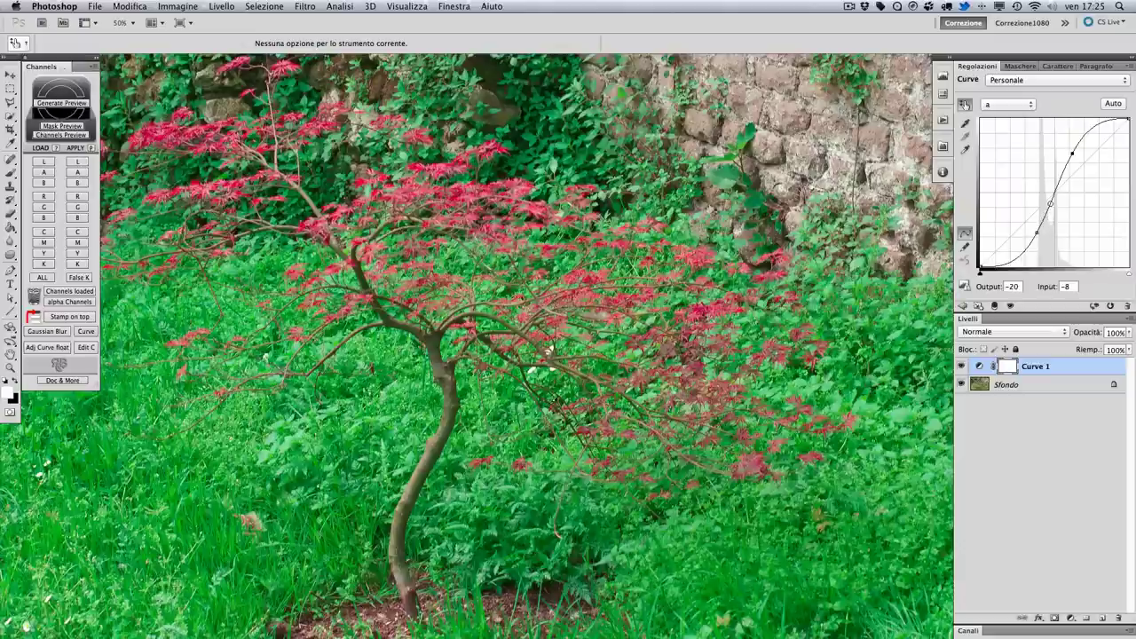
pyautogui.hotkey('ctrl', '-')
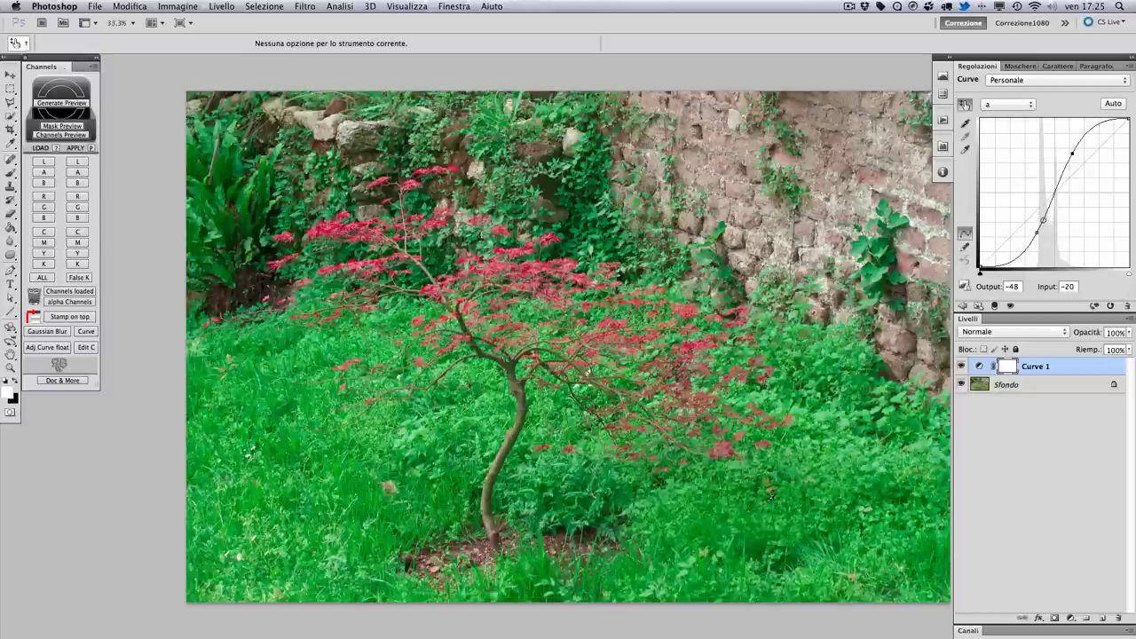
pyautogui.click(943, 171)
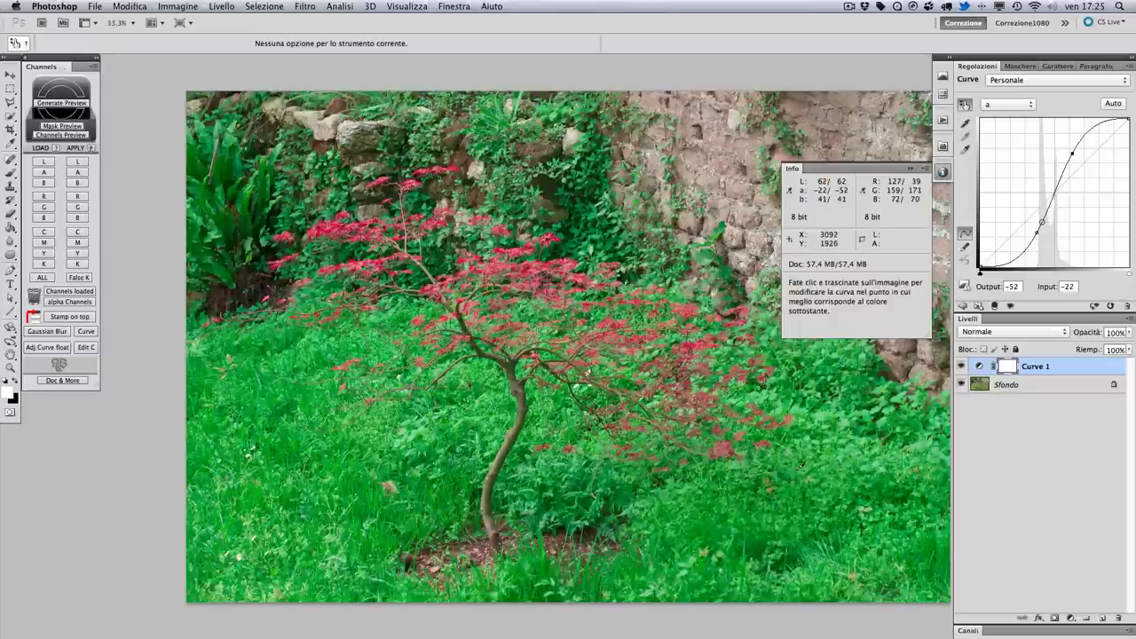
pyautogui.click(1001, 103)
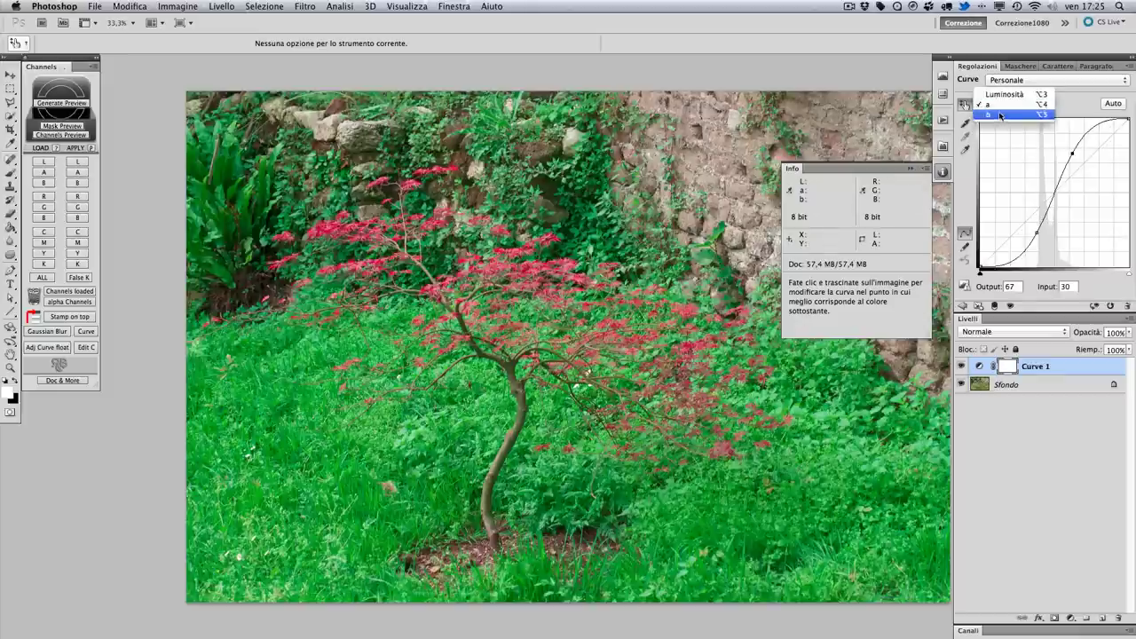
# Step: On Curve 1's b channel, add two sampled points and bend it into a steeper S-curve
pyautogui.click(998, 115)
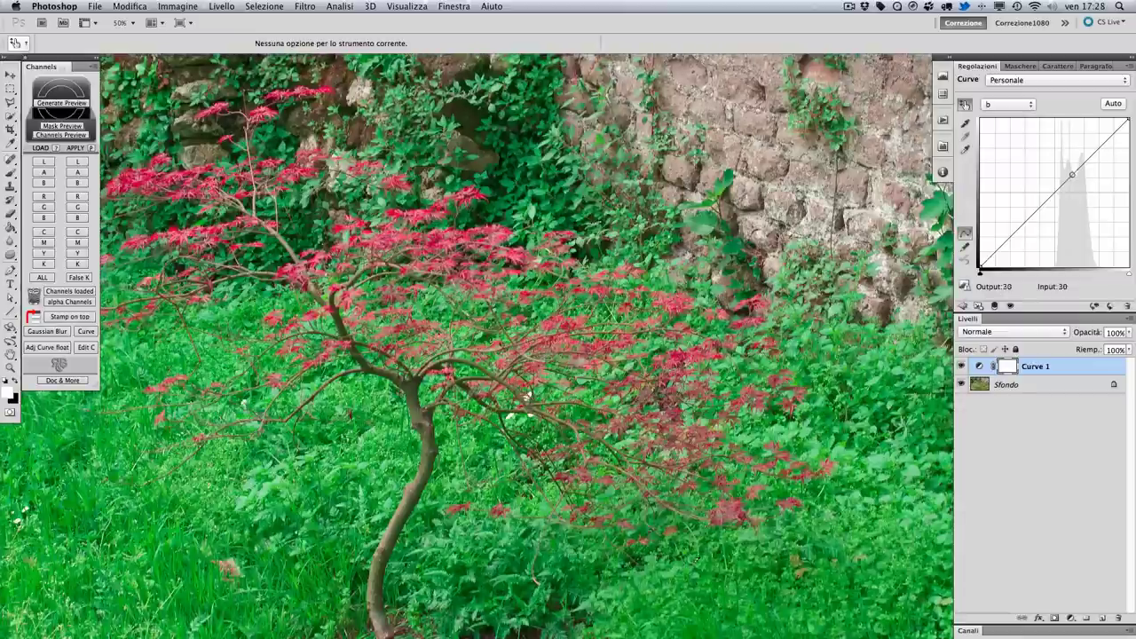
pyautogui.click(697, 559)
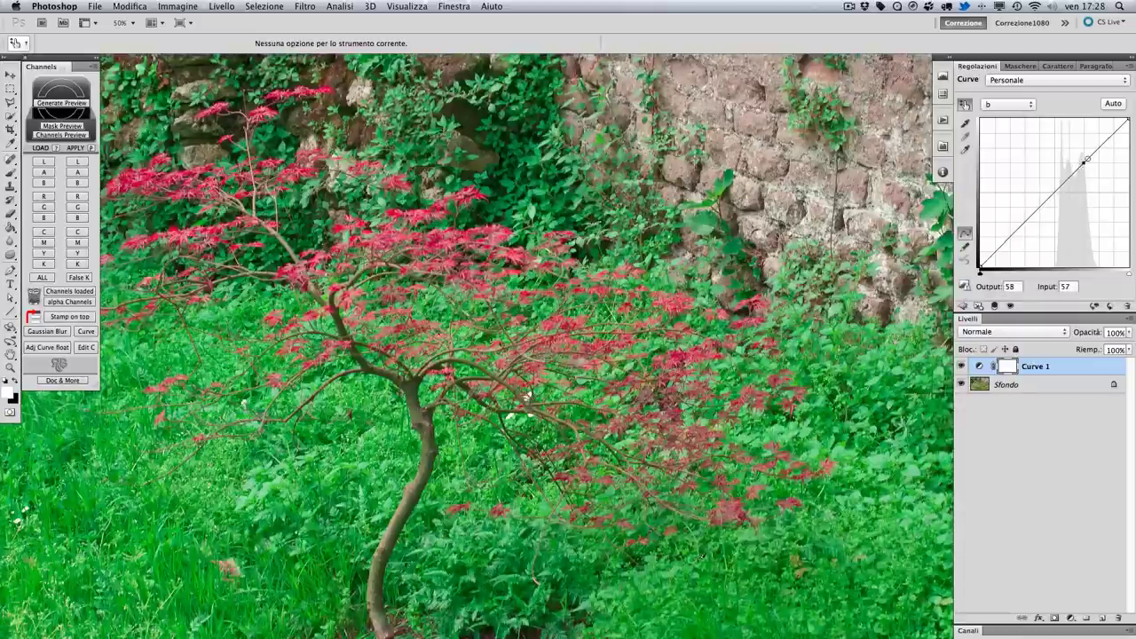
pyautogui.click(740, 504)
pyautogui.moveTo(740, 504); pyautogui.dragTo(740, 508)
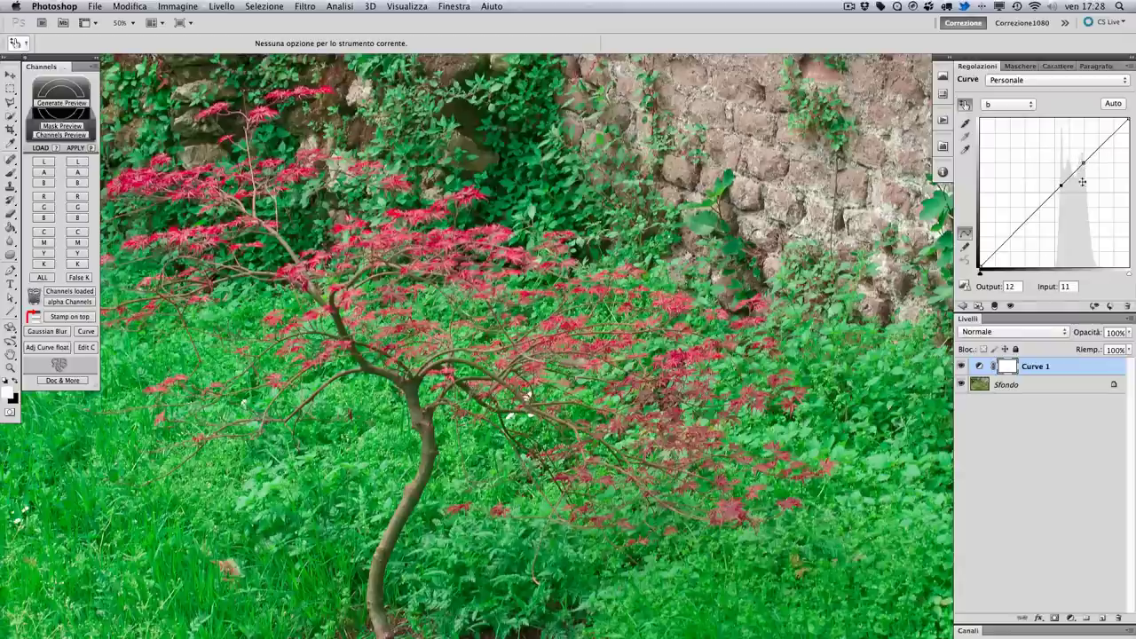
pyautogui.moveTo(1083, 163); pyautogui.dragTo(1080, 143)
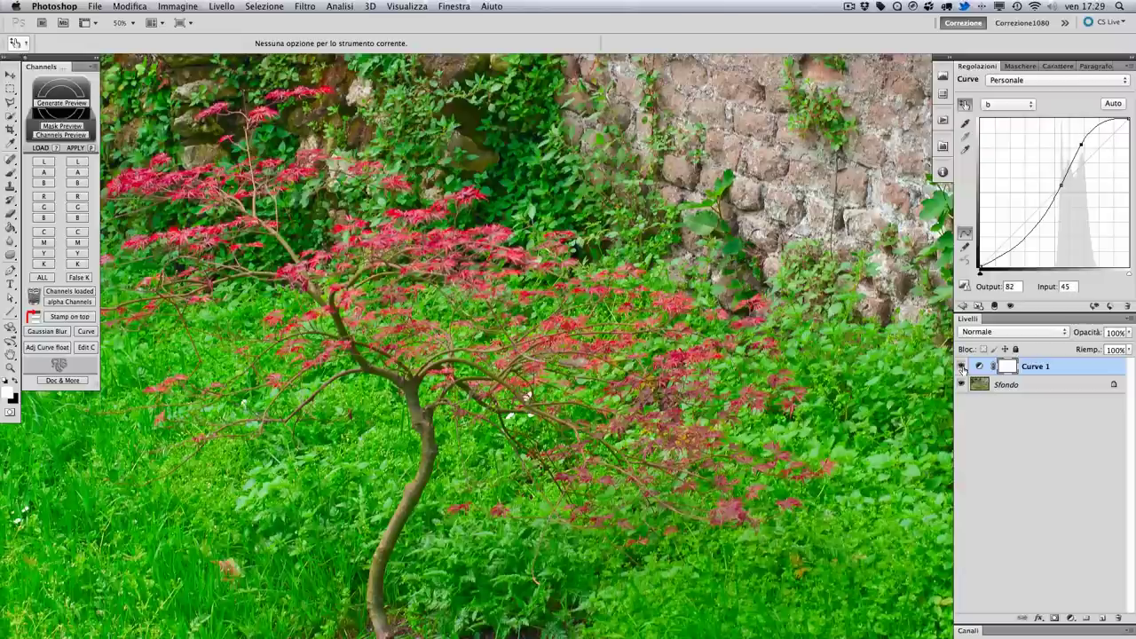
pyautogui.click(961, 367)
pyautogui.click(961, 367)
pyautogui.press('super+minus')
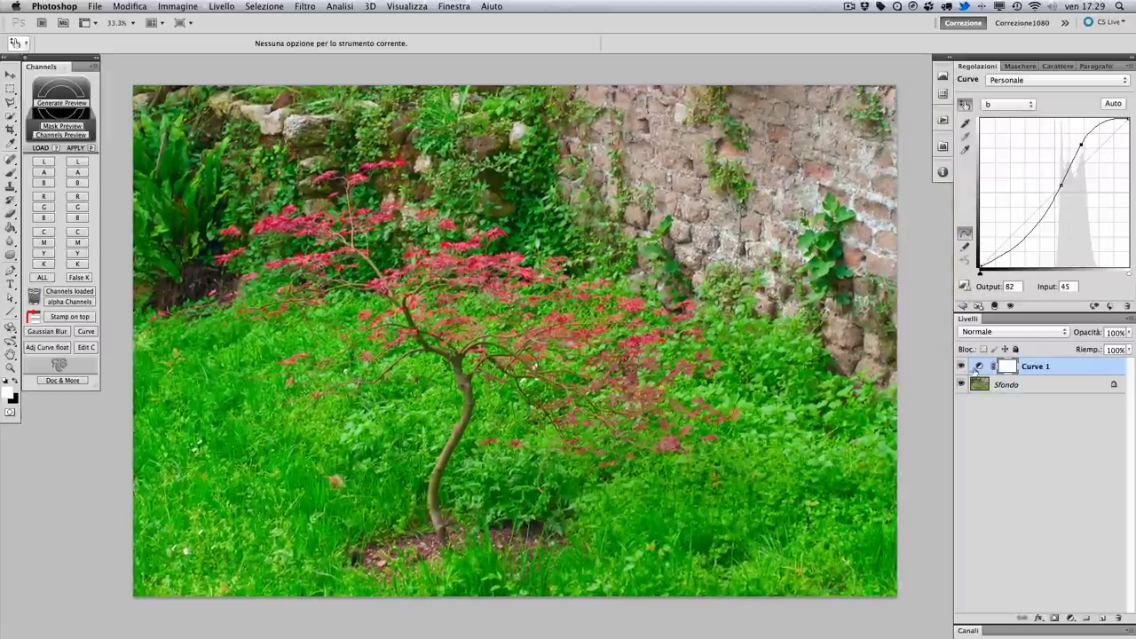
pyautogui.click(961, 367)
pyautogui.click(961, 366)
pyautogui.click(961, 367)
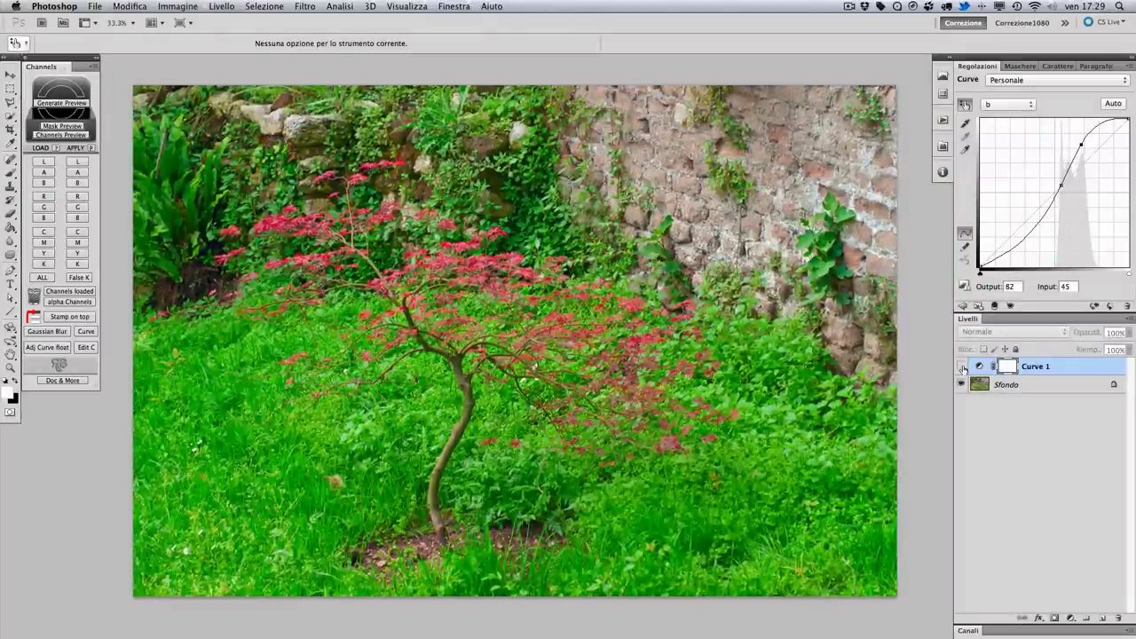
pyautogui.click(961, 366)
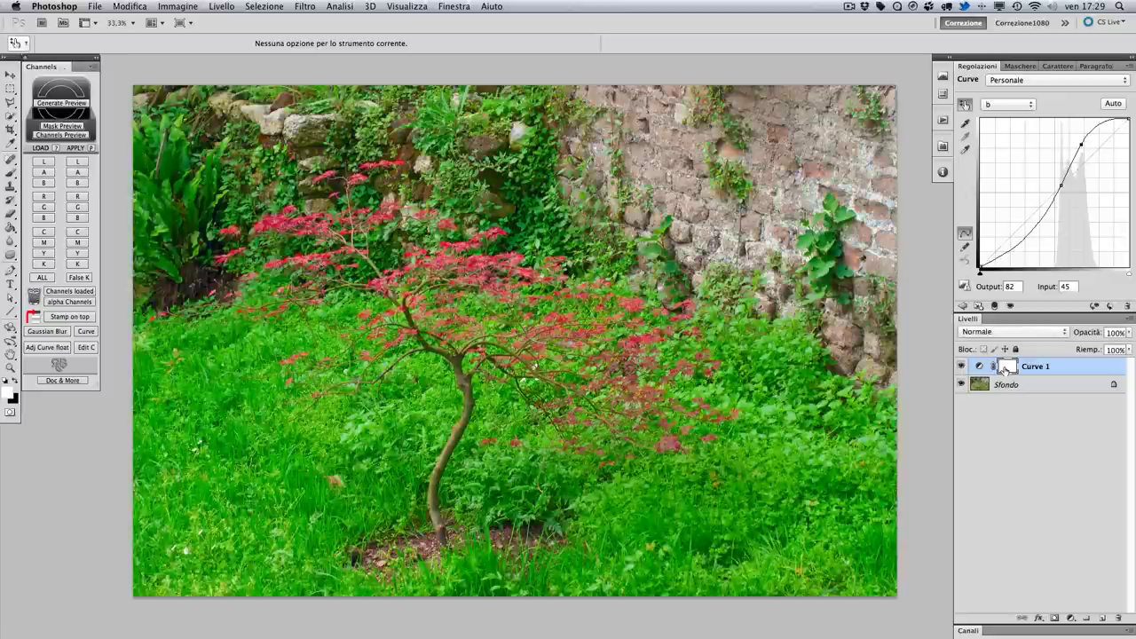
pyautogui.press('5')
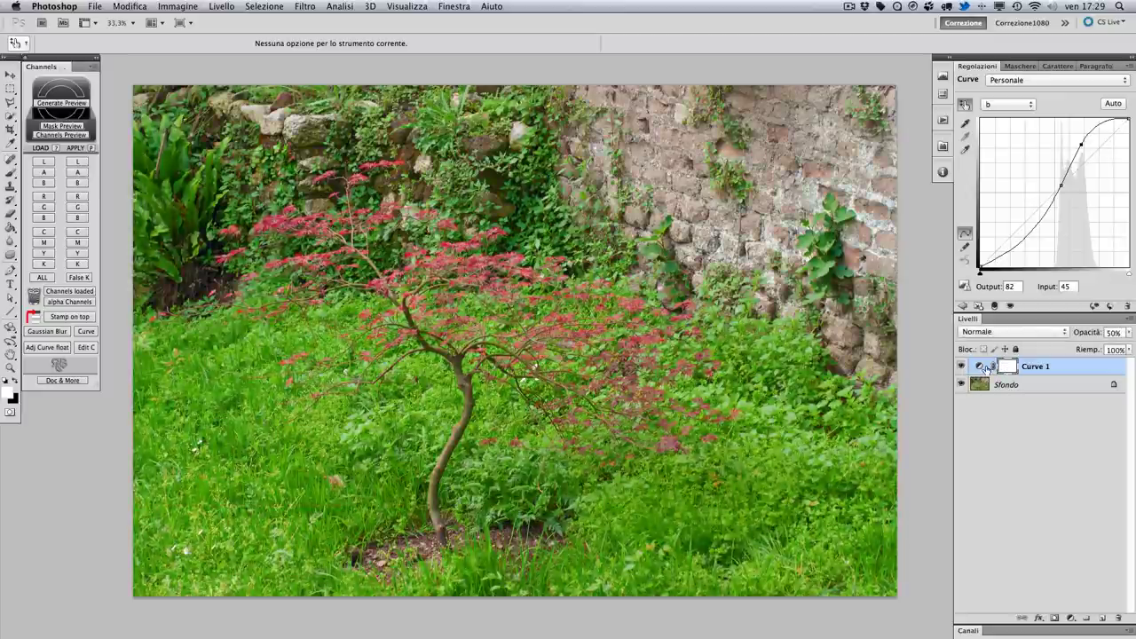
pyautogui.press('0')
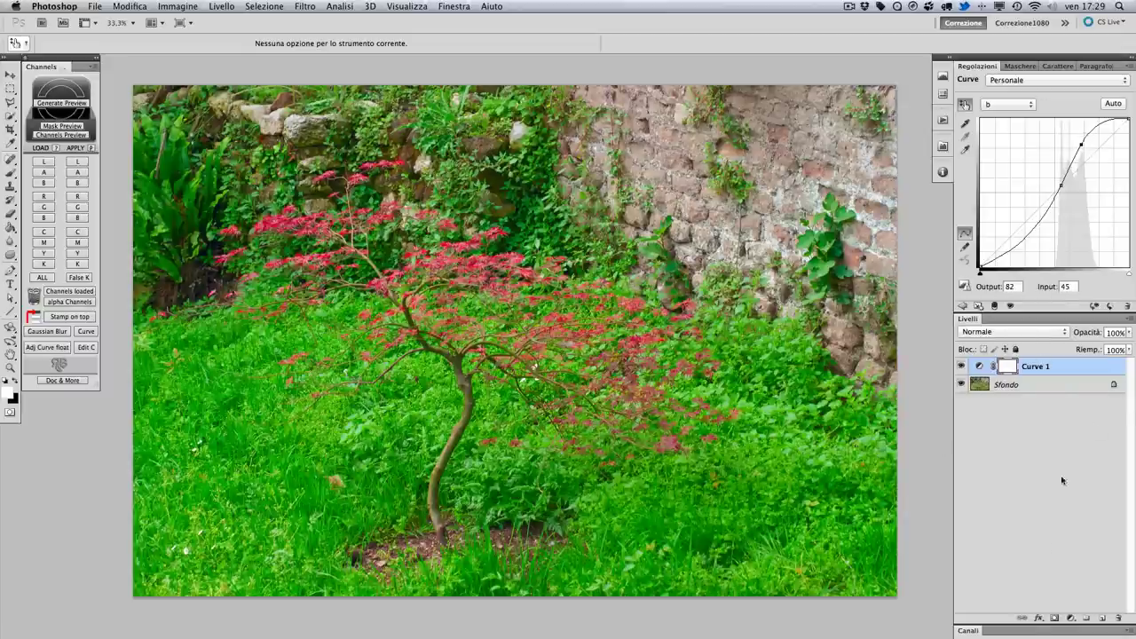
# Step: View the Luminosità, a and b channels individually, return to Lab composite, and toggle Curve 1
pyautogui.click(1038, 631)
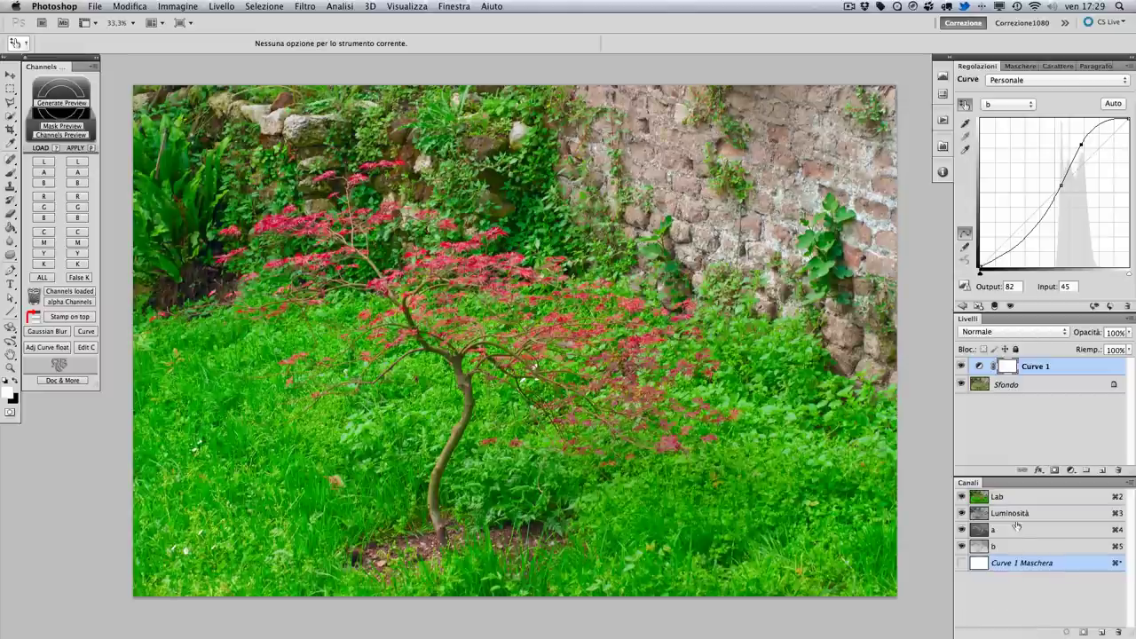
pyautogui.click(1017, 516)
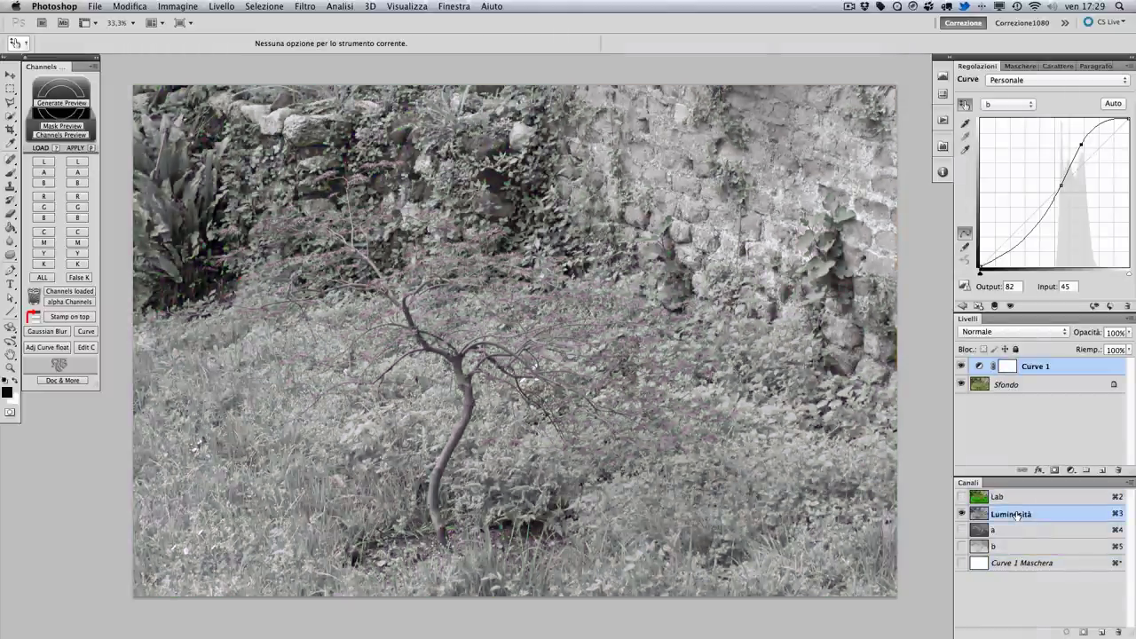
pyautogui.click(1010, 531)
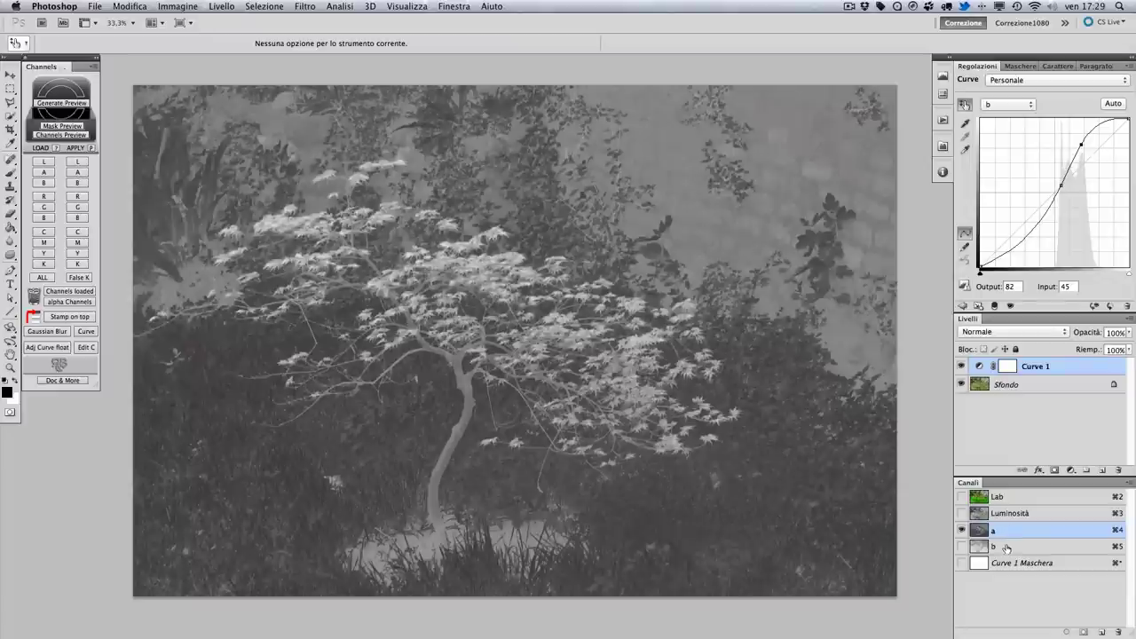
pyautogui.click(1004, 548)
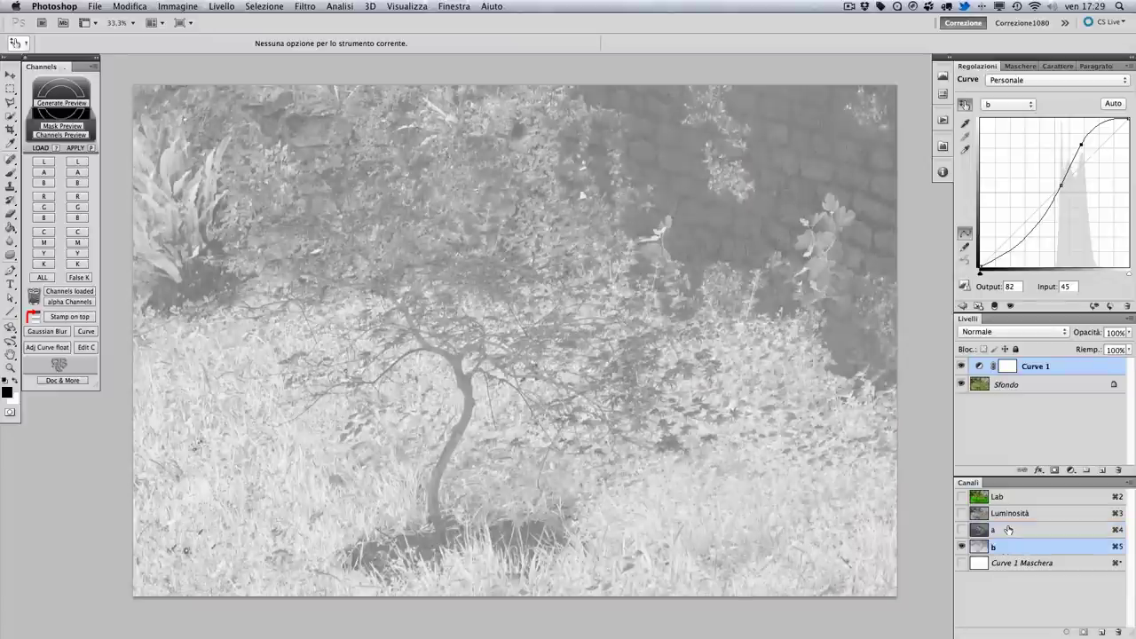
pyautogui.click(1007, 531)
pyautogui.click(1011, 515)
pyautogui.click(1014, 498)
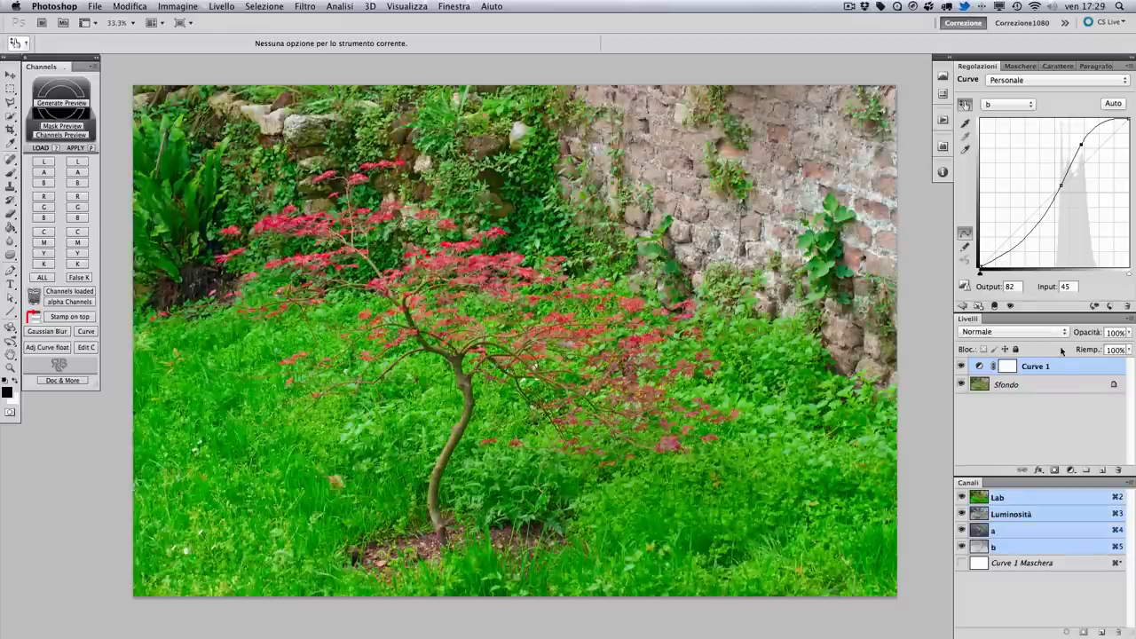
pyautogui.click(961, 366)
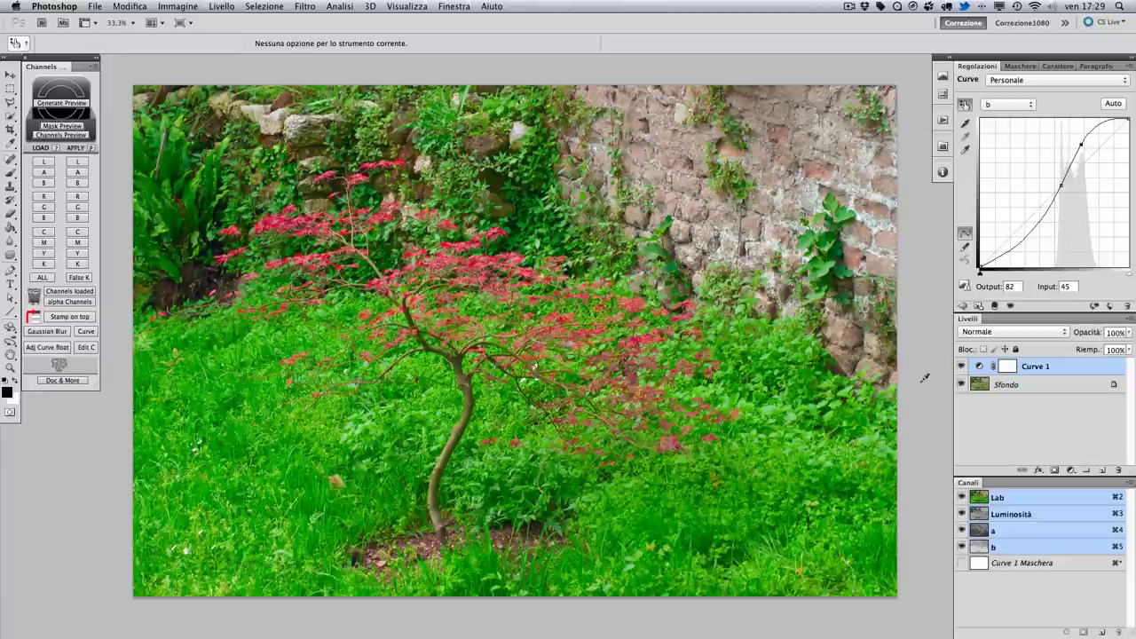
# Step: Trash the Curve 1 layer, restoring muted colours, and bring up the PPW Tools ITA panel
pyautogui.moveTo(1084, 371); pyautogui.dragTo(1116, 469)
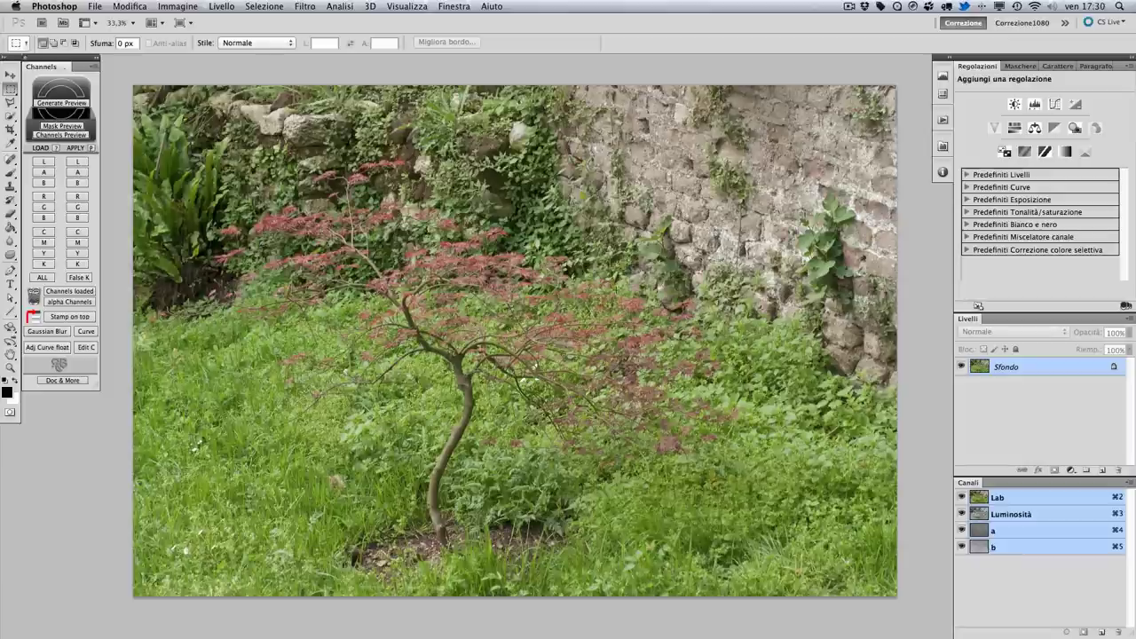
pyautogui.scroll(2, 446, 315)
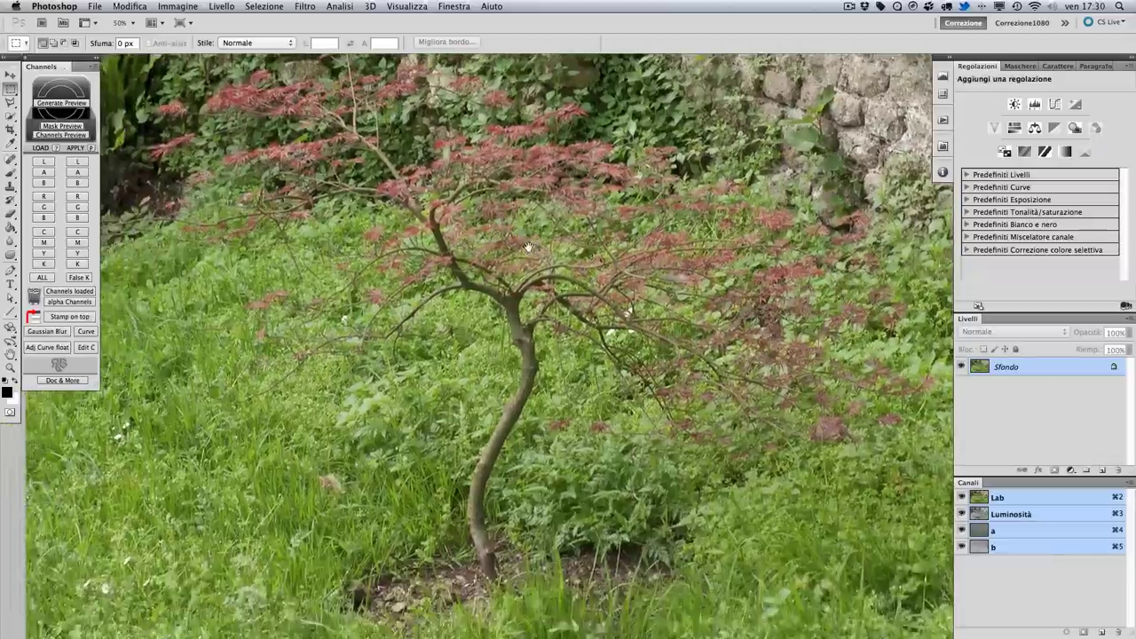
pyautogui.scroll(-1, 509, 283)
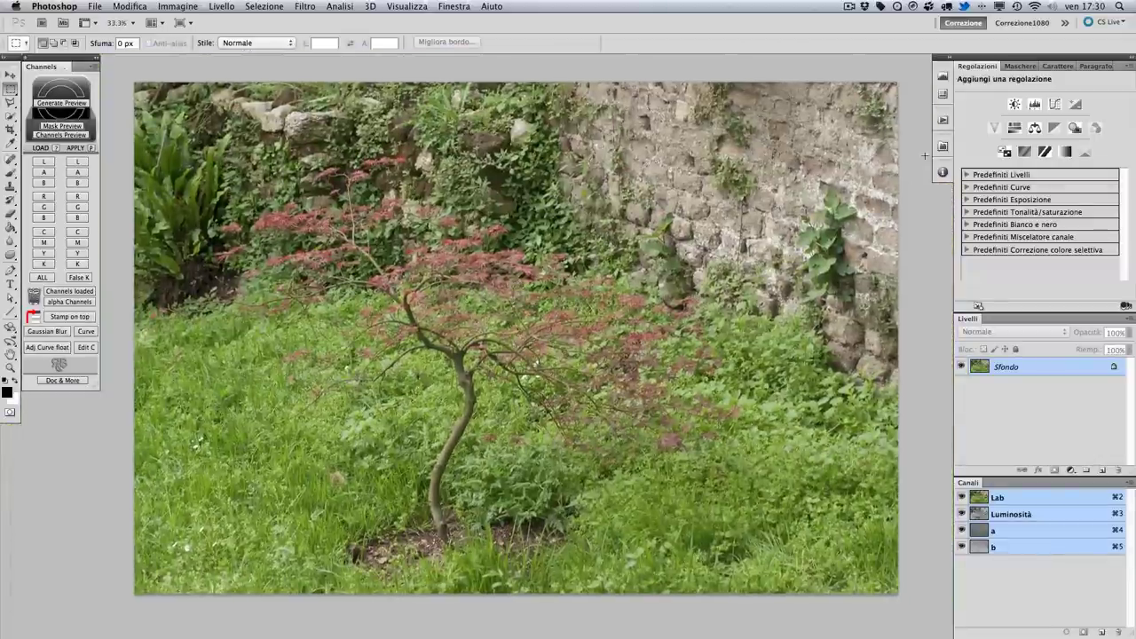
pyautogui.click(942, 147)
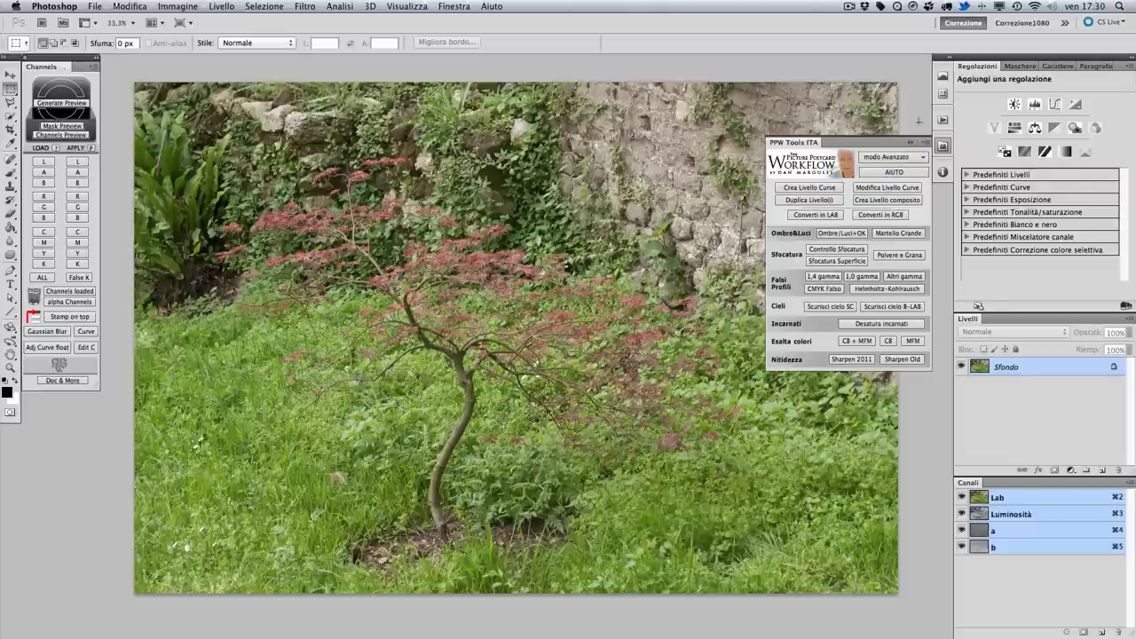
# Step: Marquee a rectangle of grass and run PPW Tools' MFM/MMM action to create the MMM layers
pyautogui.click(943, 146)
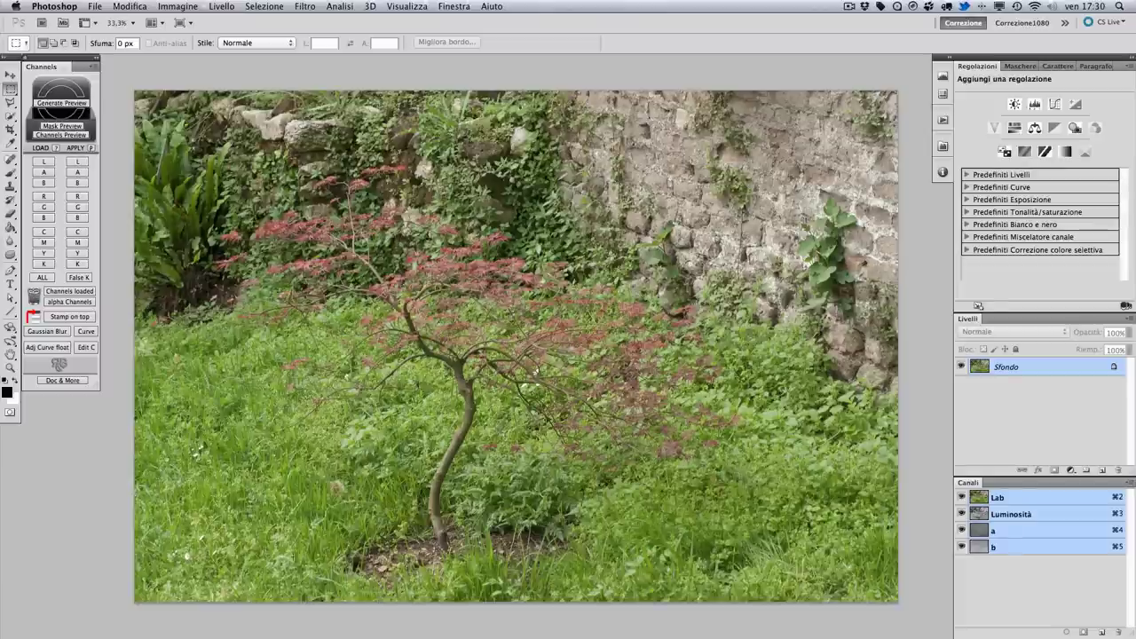
pyautogui.moveTo(312, 456); pyautogui.dragTo(151, 582)
pyautogui.scroll(1, 216, 541)
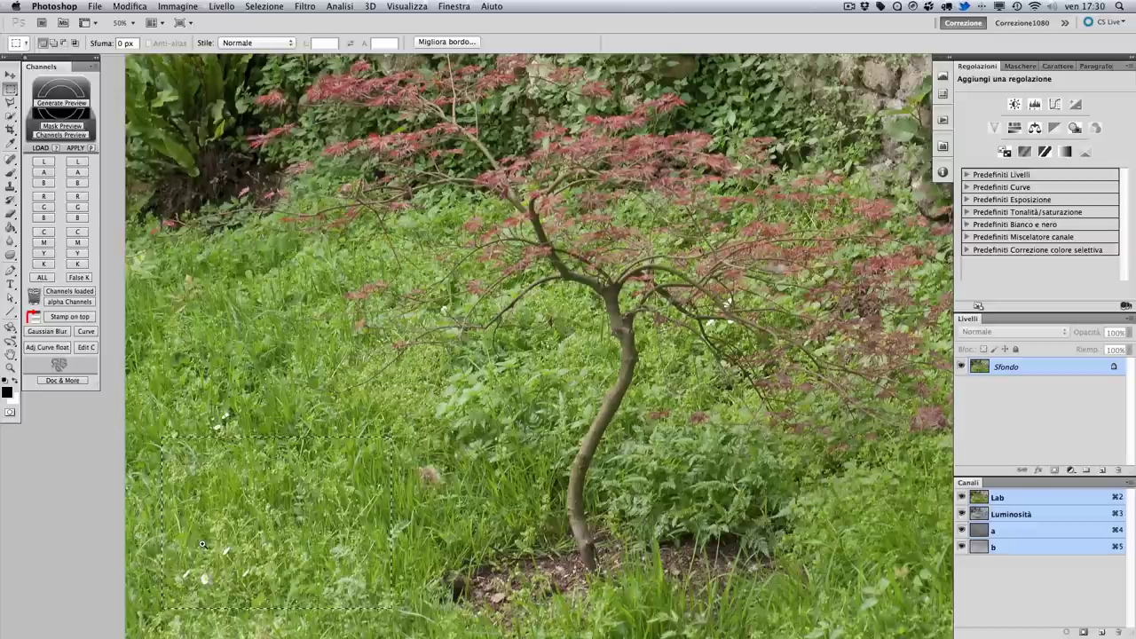
pyautogui.scroll(1, 216, 542)
pyautogui.moveTo(216, 542); pyautogui.dragTo(241, 467)
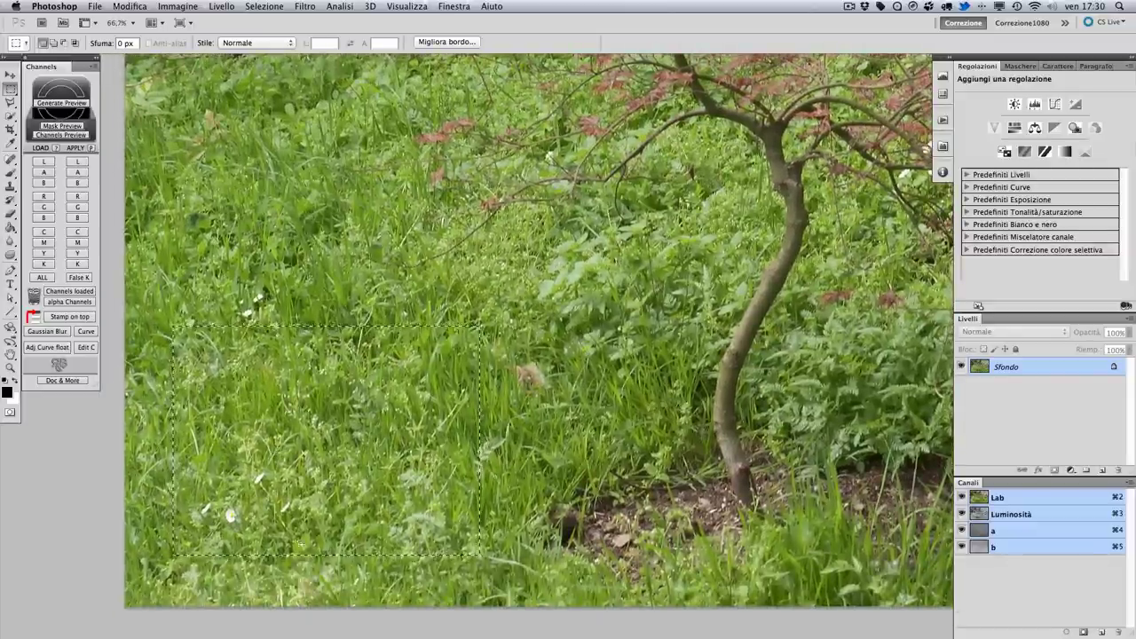
pyautogui.scroll(1, 349, 411)
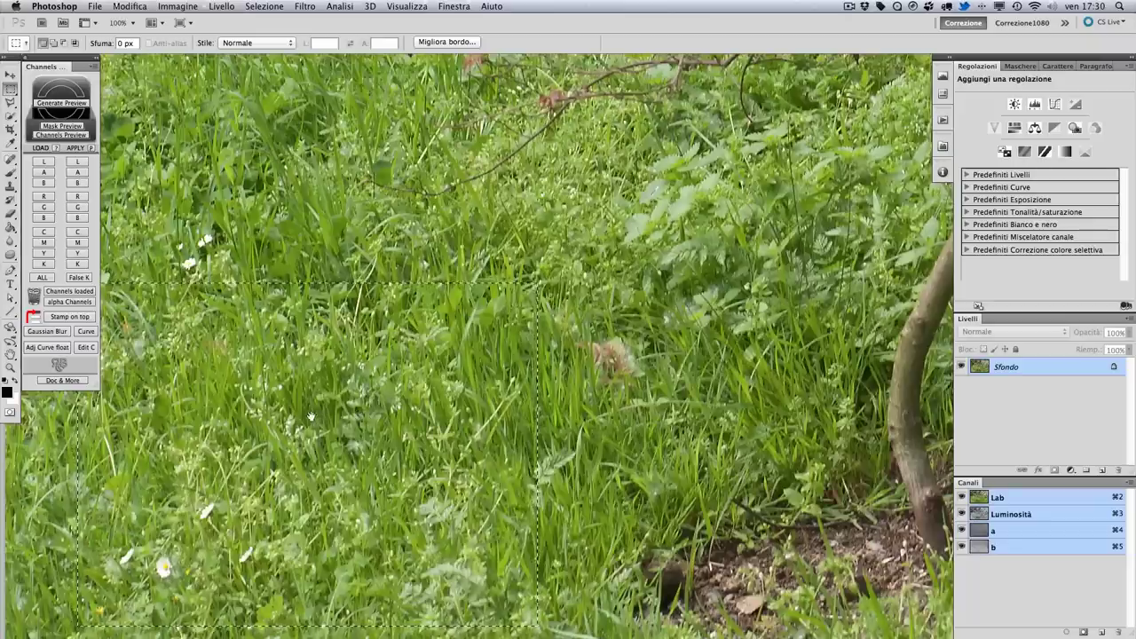
pyautogui.scroll(-2, 349, 411)
pyautogui.moveTo(349, 411); pyautogui.dragTo(260, 462)
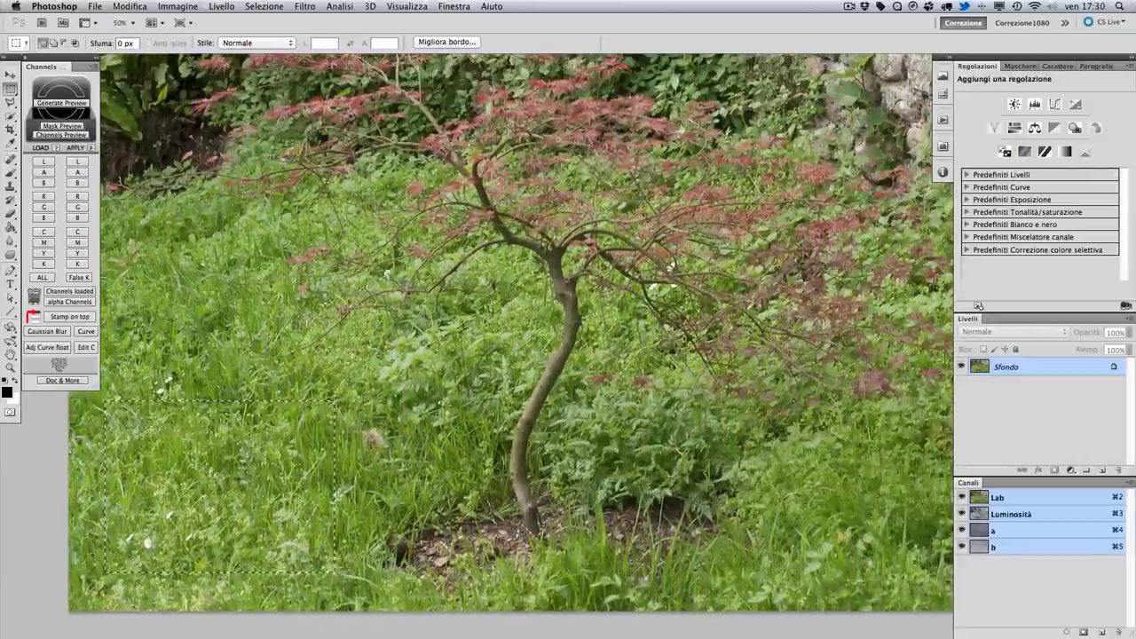
pyautogui.click(943, 146)
pyautogui.click(914, 358)
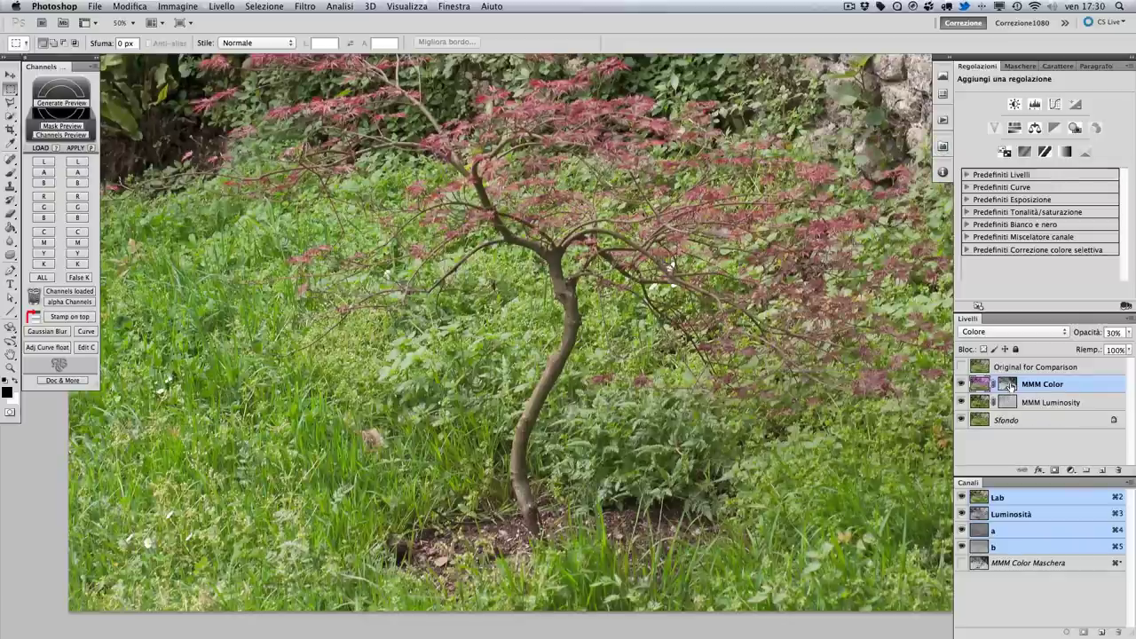
# Step: Set MMM Color opacity to 100% and hide the MMM Luminosity layer
pyautogui.press('0')
pyautogui.hscroll(-5, 510, 332)
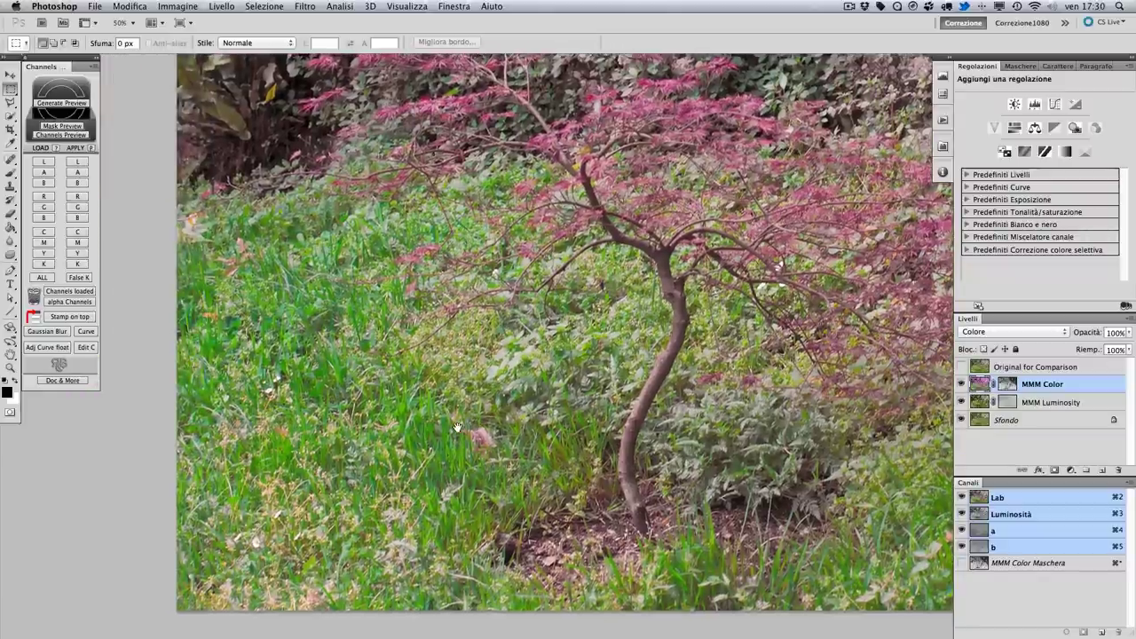
pyautogui.scroll(-2, 564, 333)
pyautogui.hscroll(1, 564, 333)
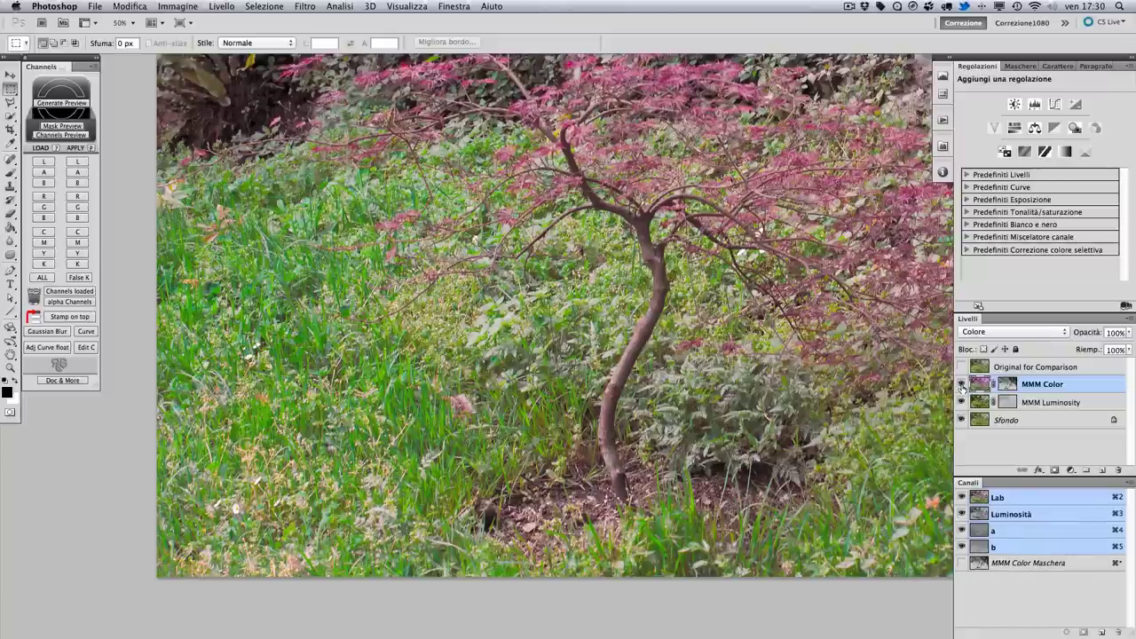
pyautogui.click(961, 402)
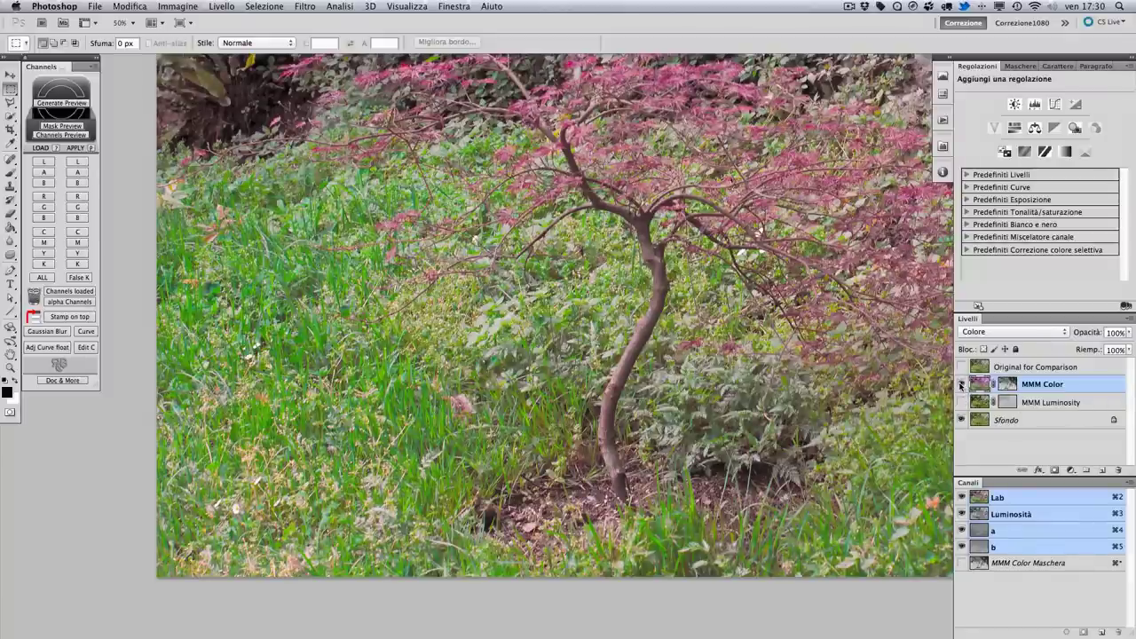
# Step: Toggle MMM Color on and off to compare, checking the grass at 100% zoom
pyautogui.click(961, 384)
pyautogui.click(961, 383)
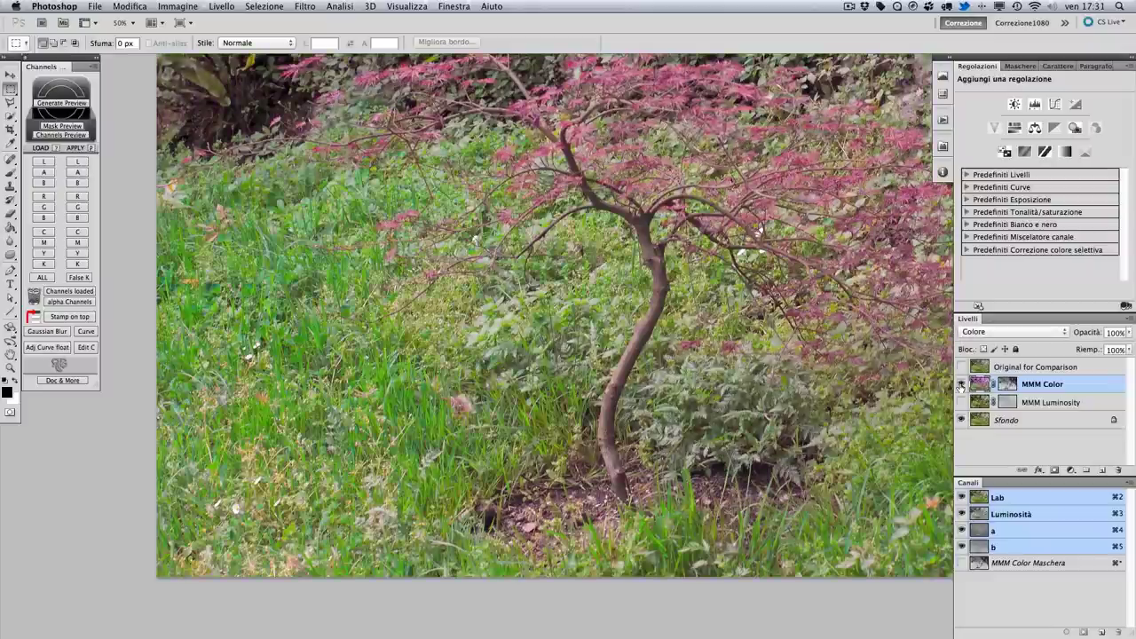
pyautogui.click(960, 384)
pyautogui.click(960, 385)
pyautogui.click(299, 487)
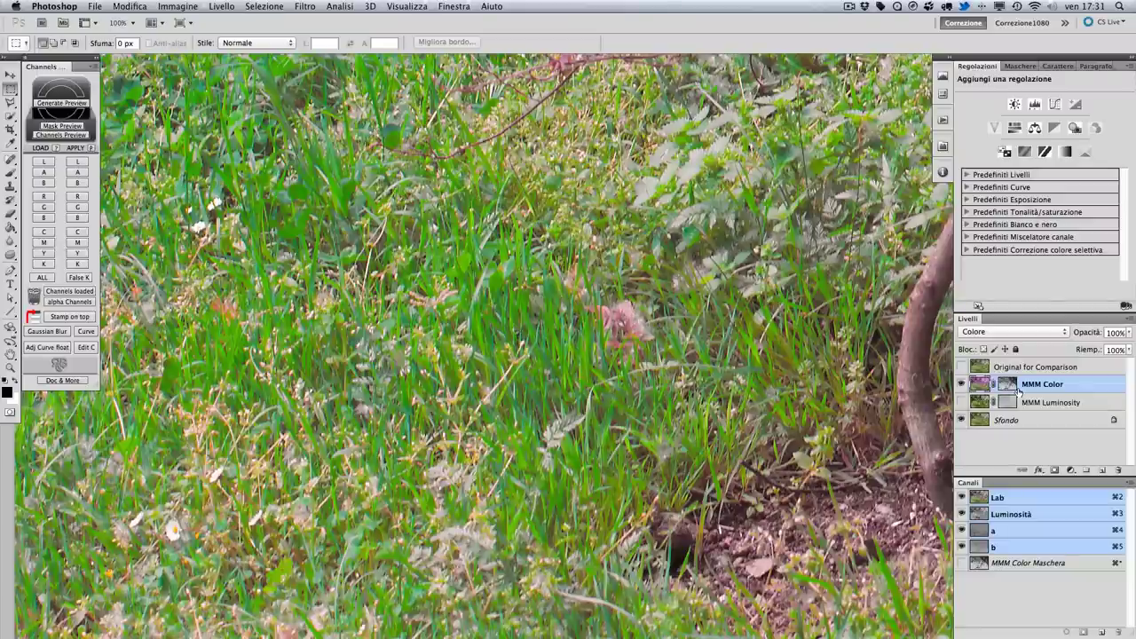
pyautogui.hotkey('ctrl', '0')
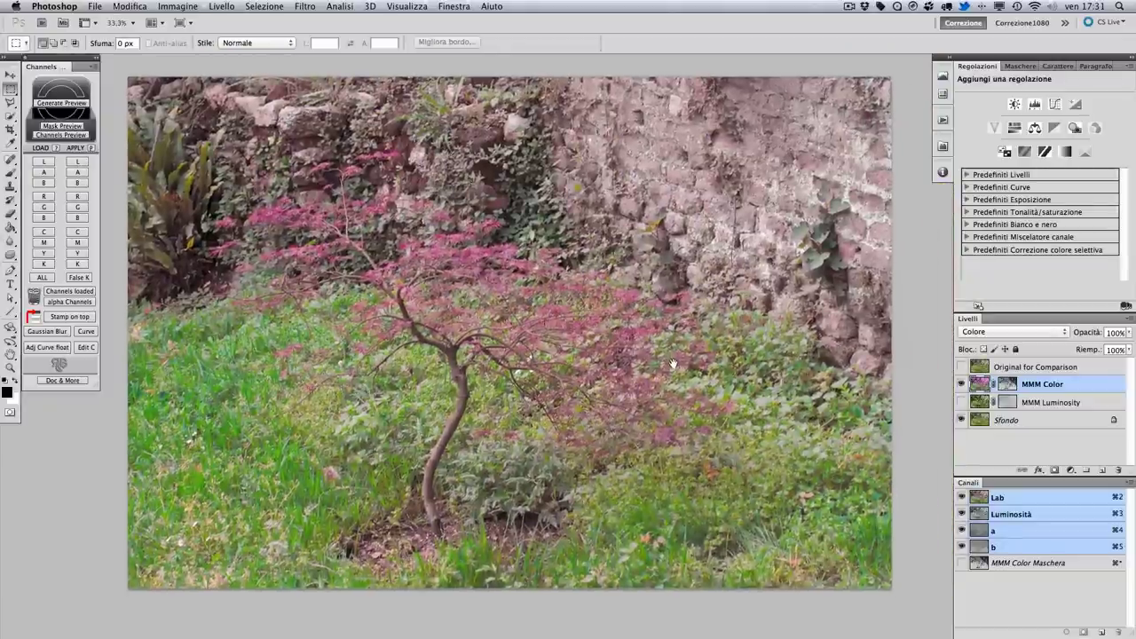
# Step: Toggle the MMM Color layer on and off to compare, lower its opacity toward 60%, and target its mask
pyautogui.click(961, 384)
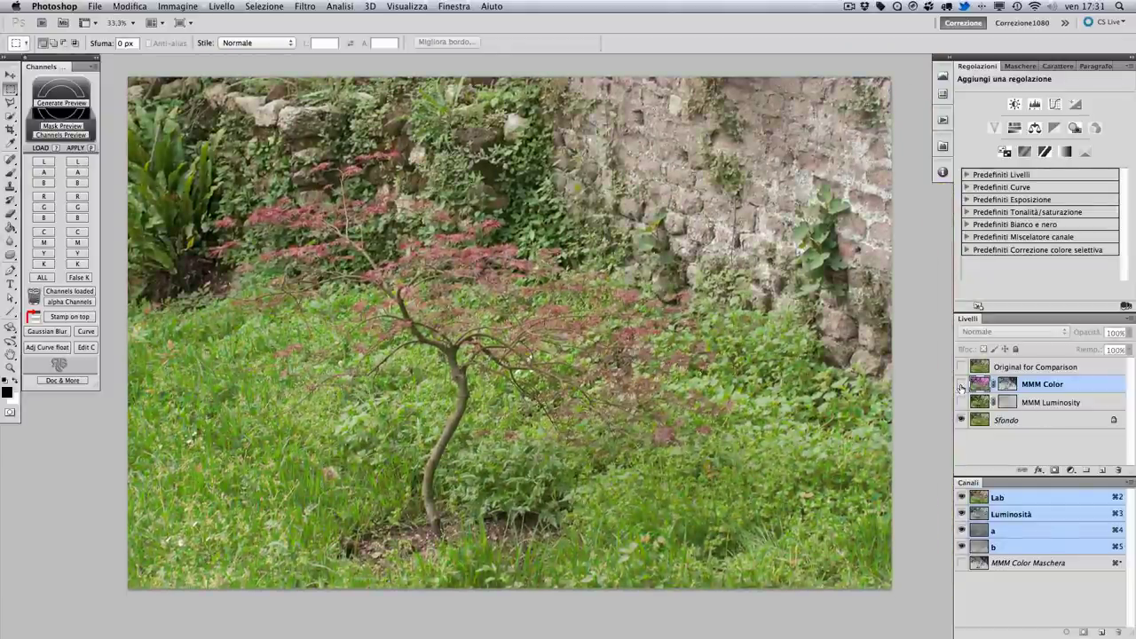
pyautogui.click(960, 384)
pyautogui.click(960, 384)
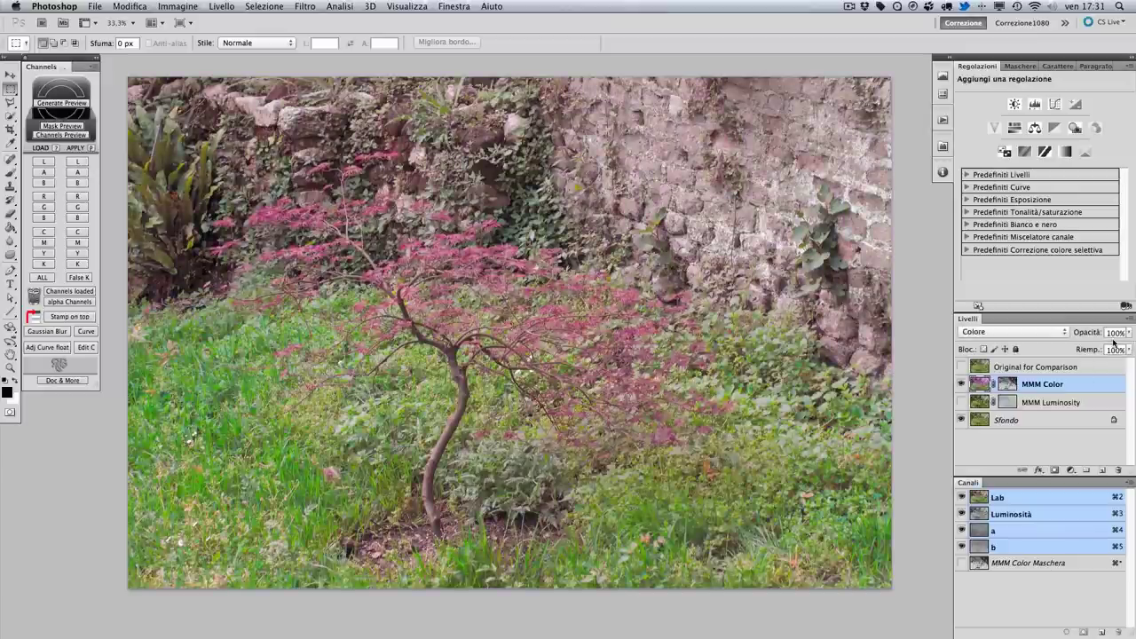
pyautogui.press('3')
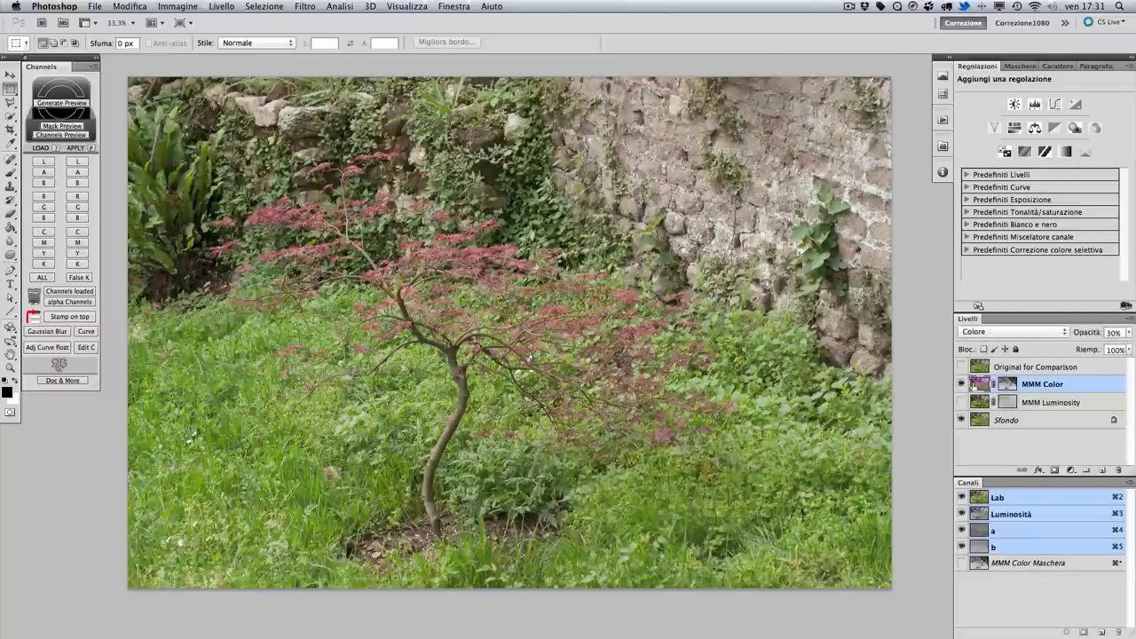
pyautogui.click(1008, 386)
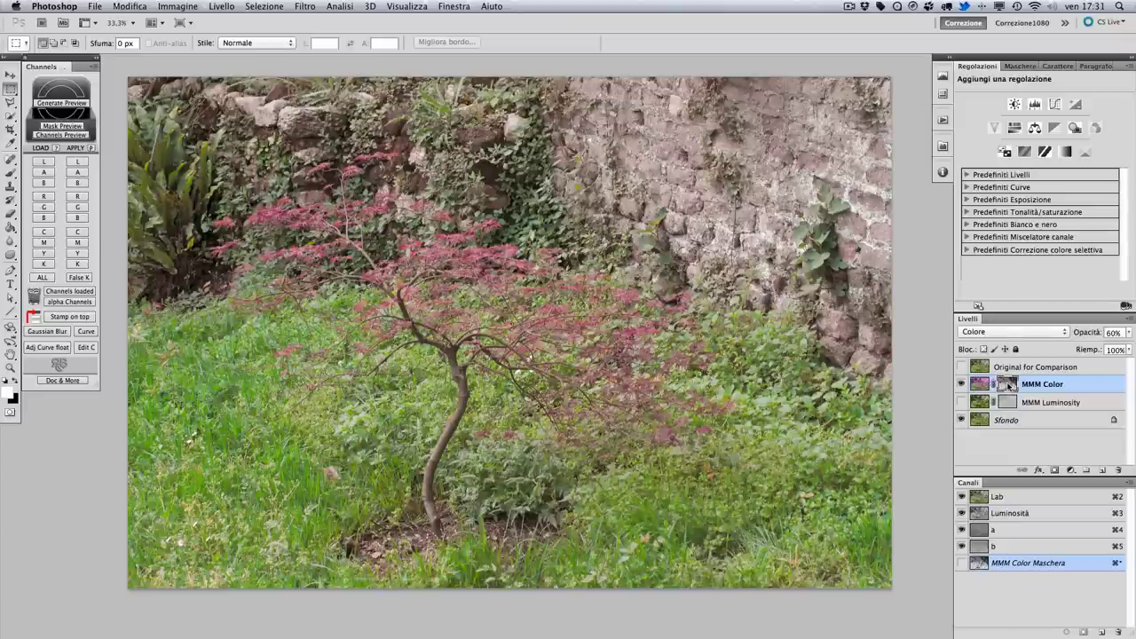
pyautogui.keyDown('alt'); pyautogui.click(1010, 385); pyautogui.keyUp('alt')
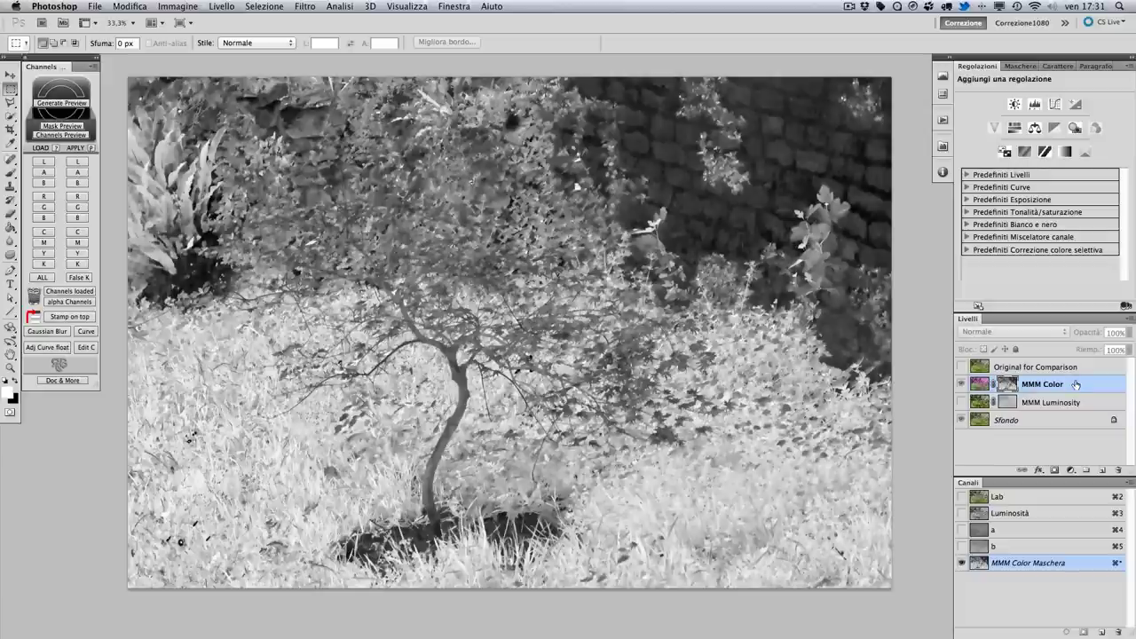
pyautogui.click(966, 388)
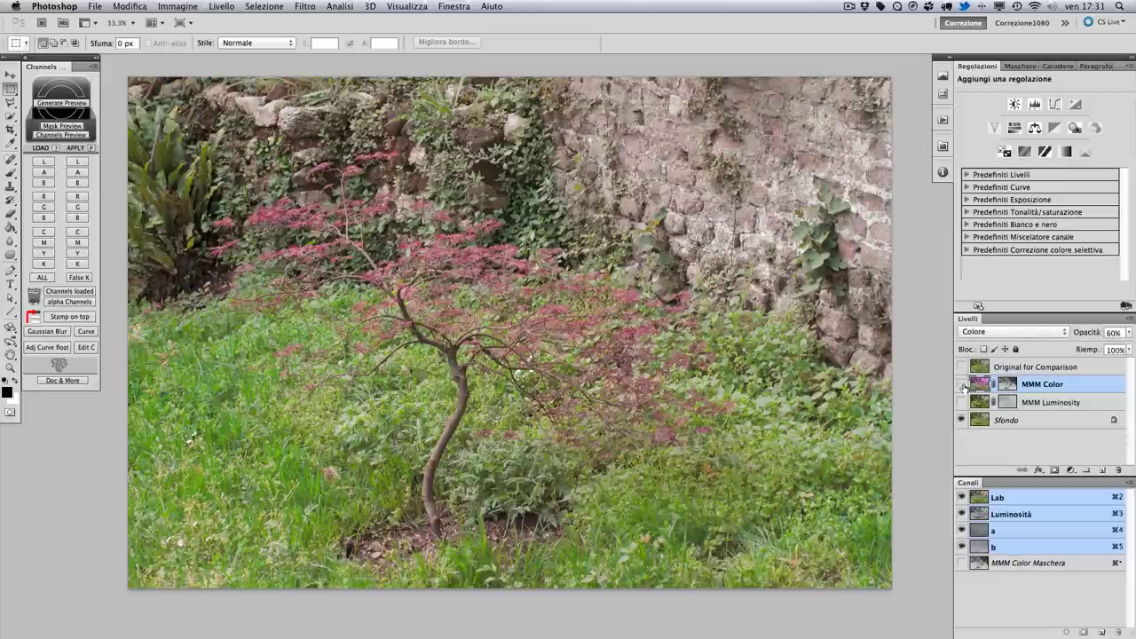
pyautogui.click(961, 383)
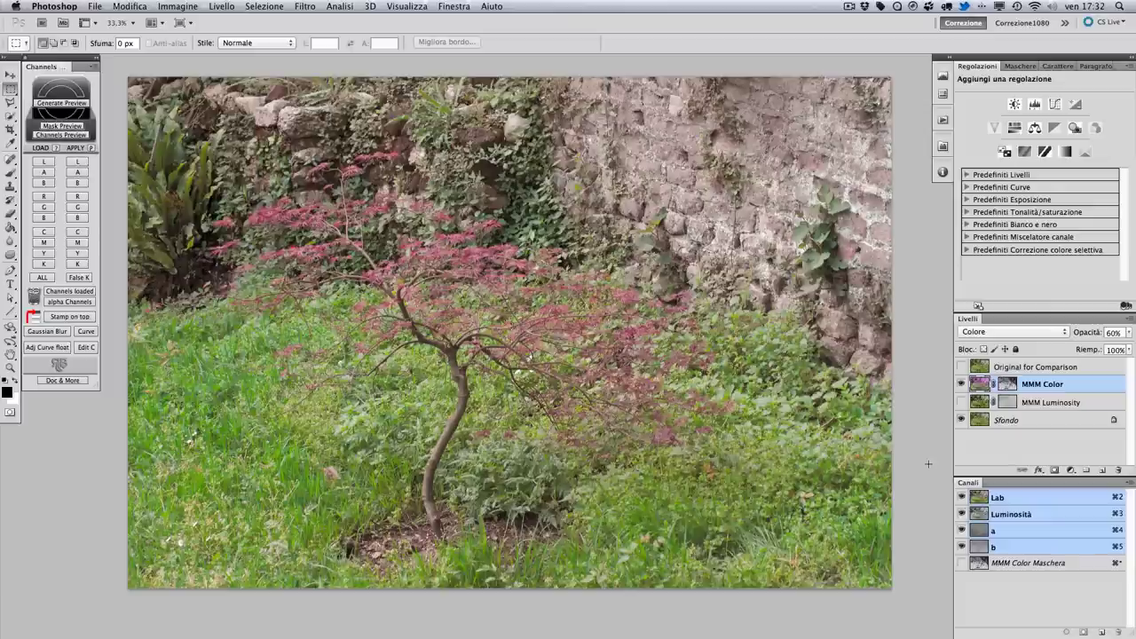
pyautogui.click(961, 383)
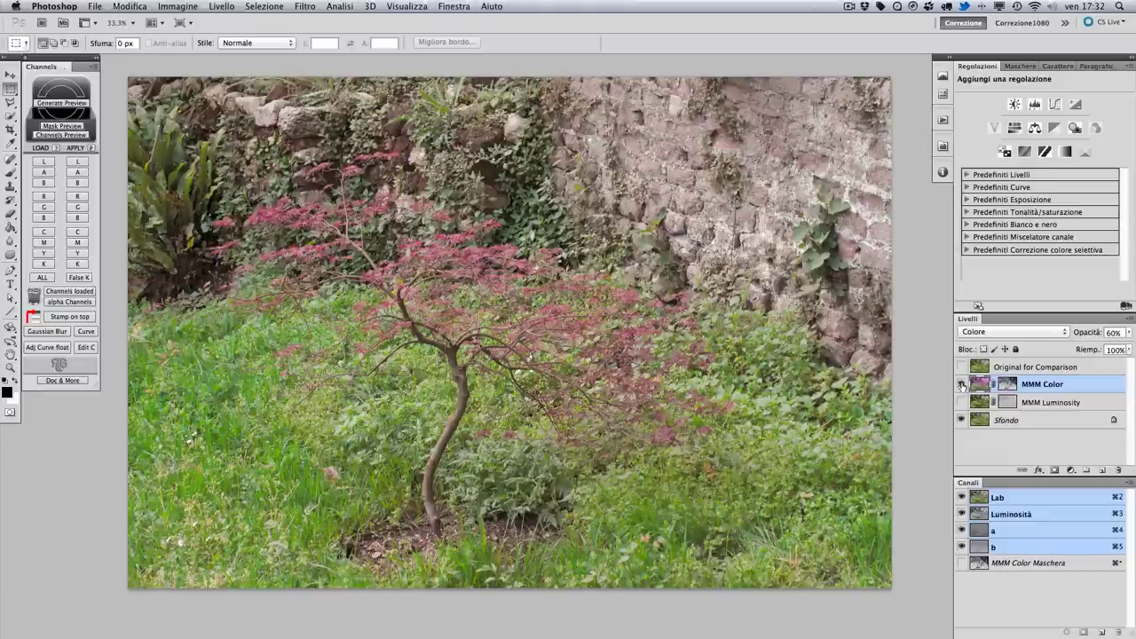
pyautogui.click(961, 384)
pyautogui.click(961, 383)
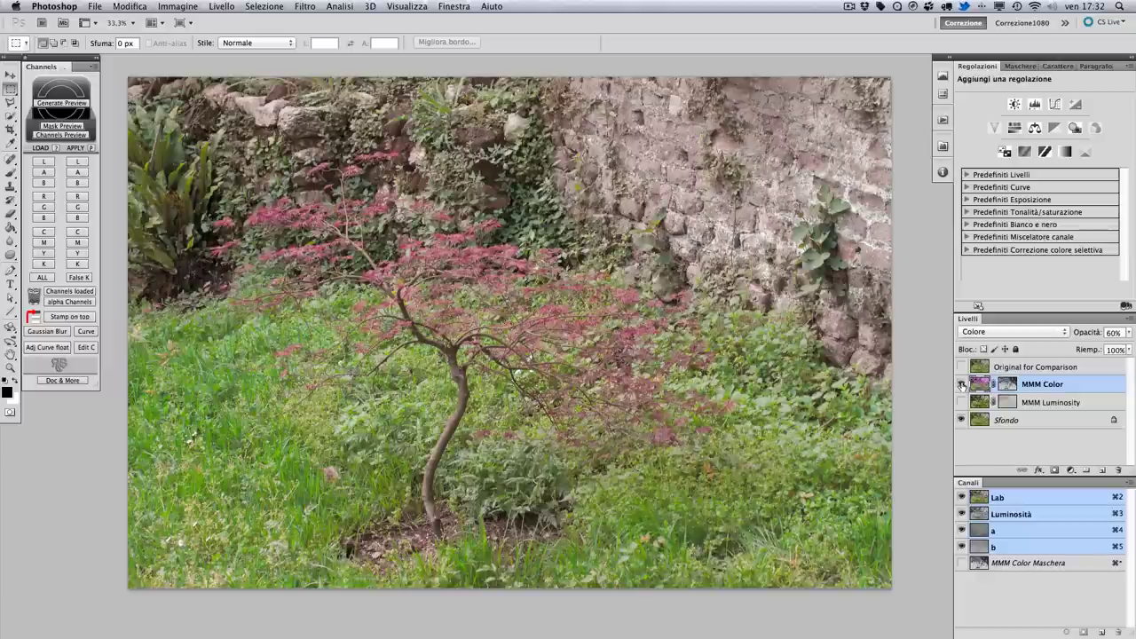